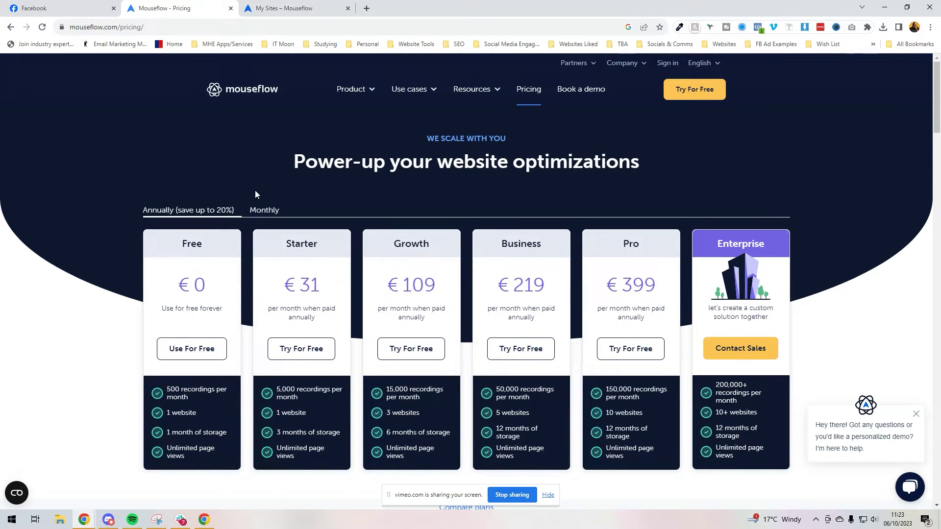
# Open the Analytics page from Mouseflow's Use cases menu.
pyautogui.scroll(-4, 362, 108)
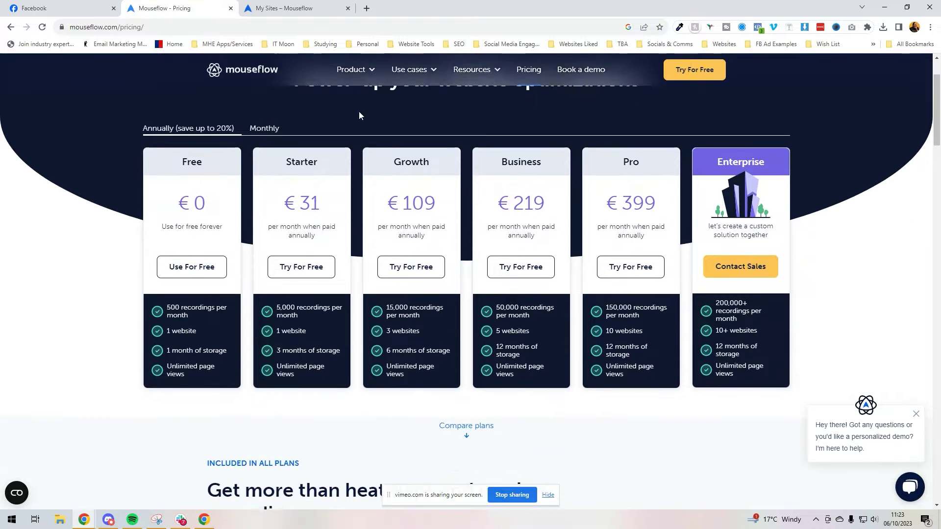
pyautogui.scroll(-8, 356, 113)
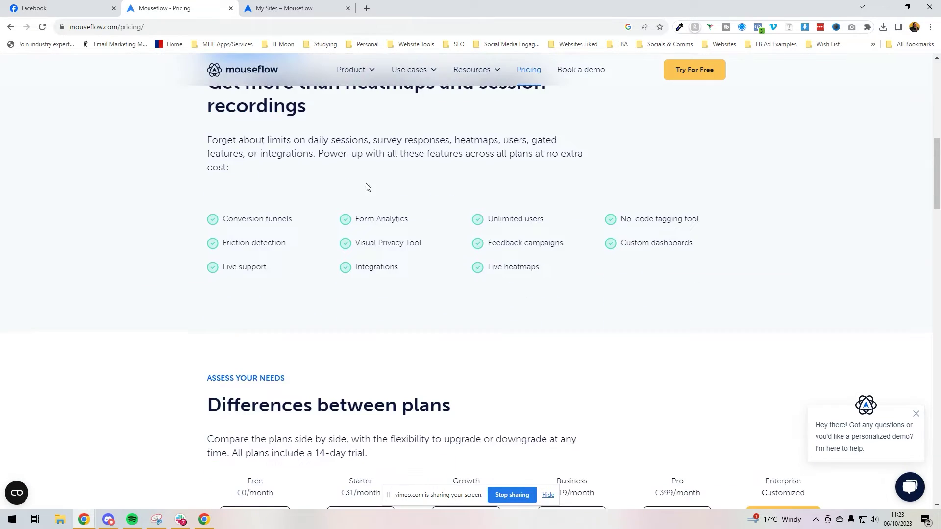
pyautogui.scroll(10, 368, 178)
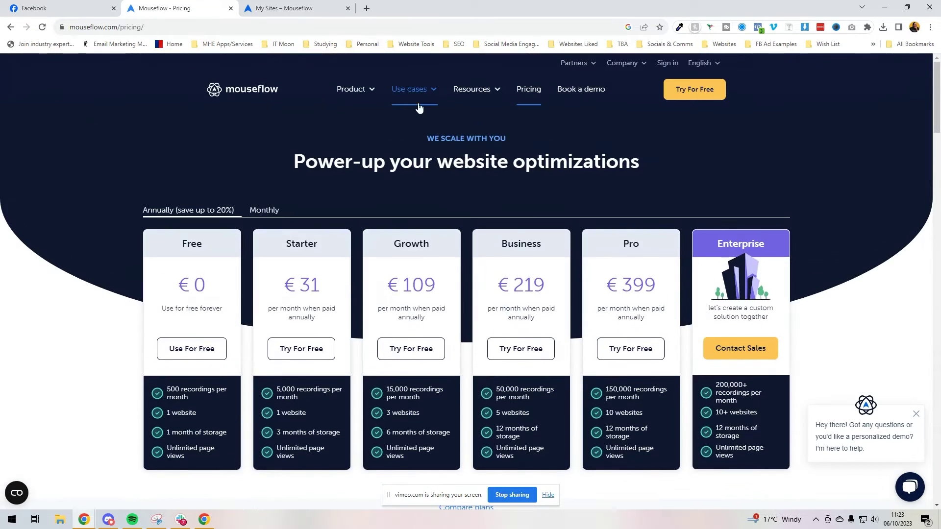
pyautogui.moveTo(417, 103)
pyautogui.click(288, 154)
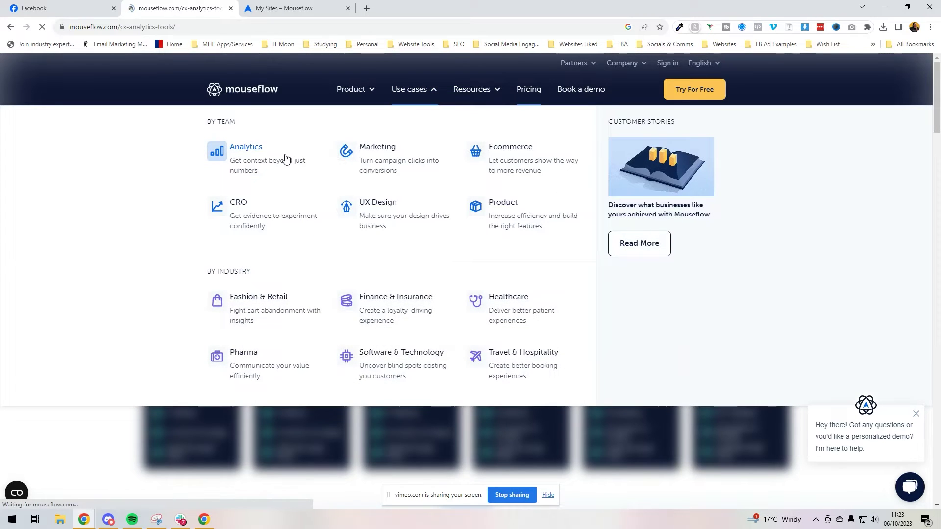
# Scroll through the analytics page, dismissing the PDF guide pop-up and the chat greeting.
pyautogui.scroll(-12, 292, 153)
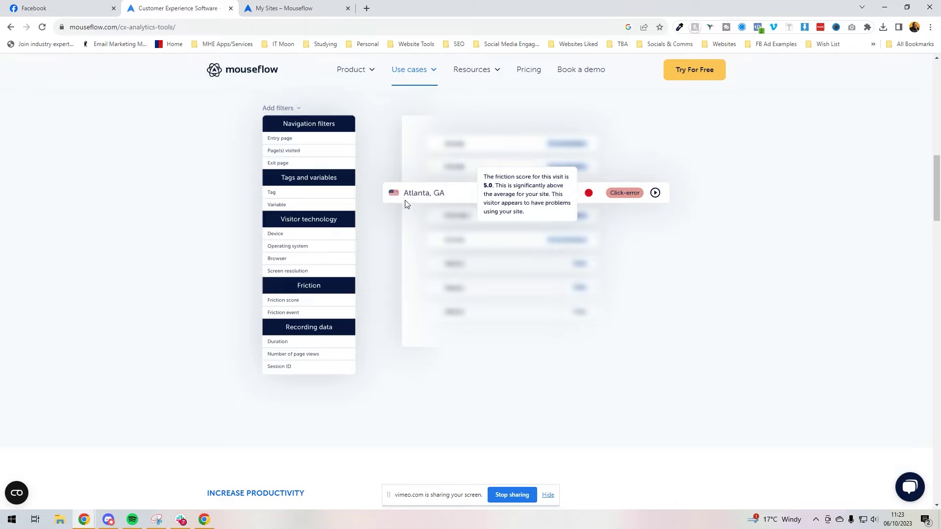
pyautogui.scroll(-10, 448, 267)
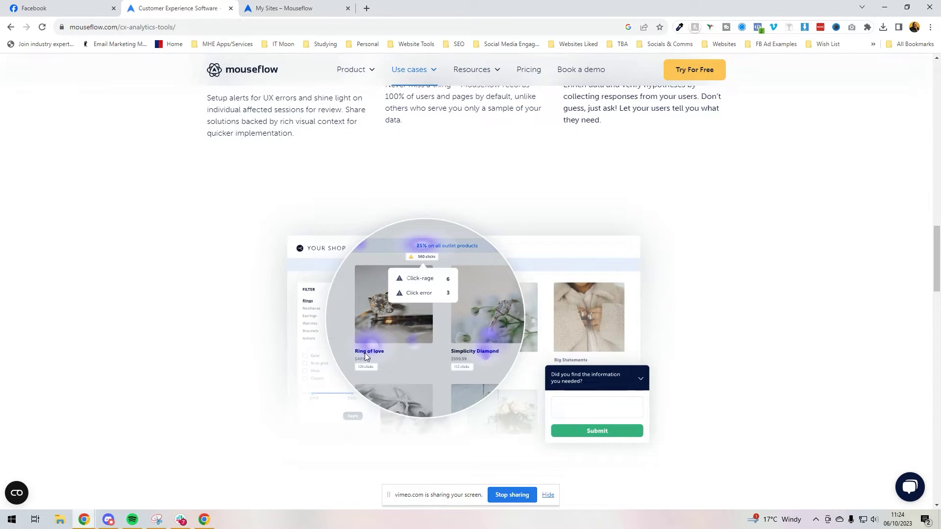
pyautogui.scroll(-10, 533, 342)
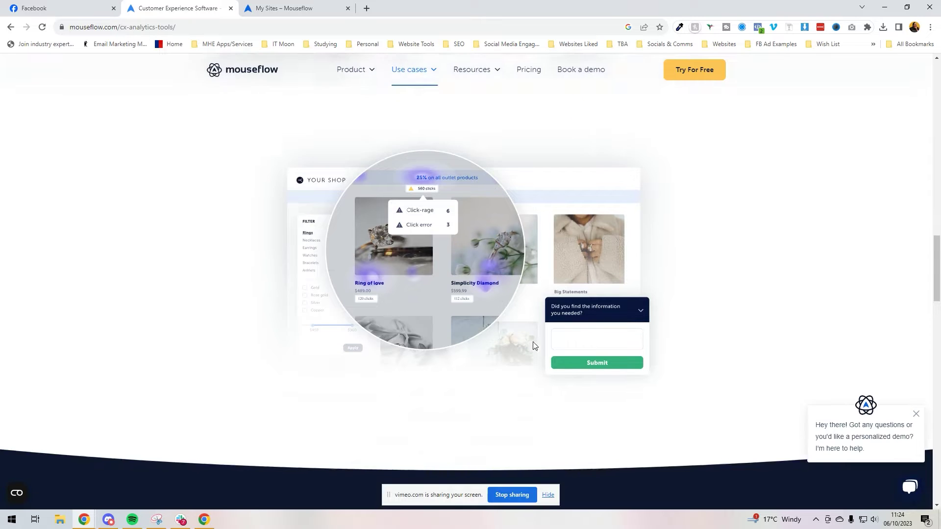
pyautogui.scroll(-3, 524, 322)
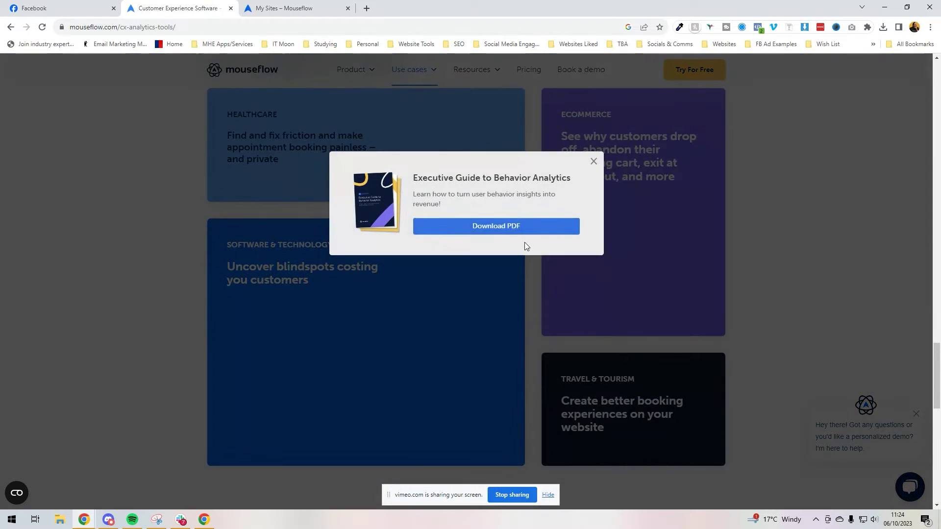
pyautogui.press('Escape')
pyautogui.scroll(15, 525, 240)
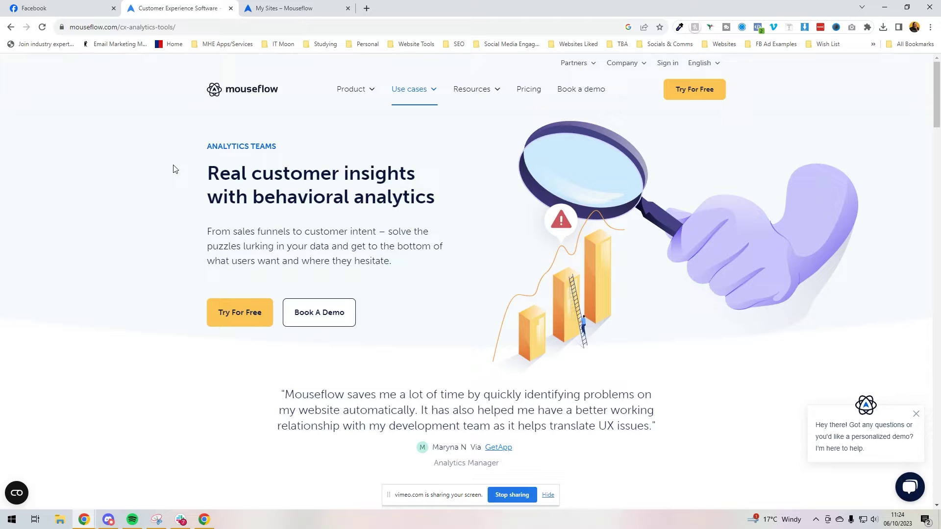
pyautogui.click(916, 414)
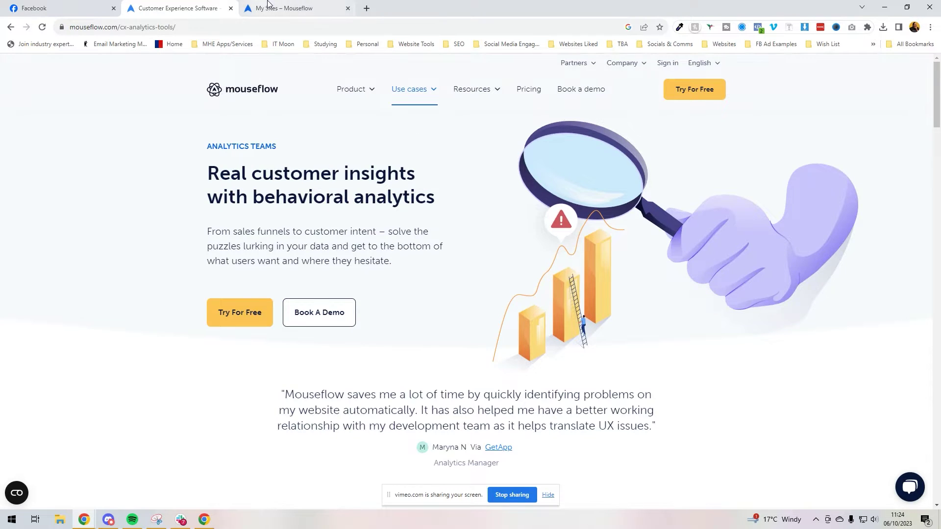
pyautogui.click(264, 8)
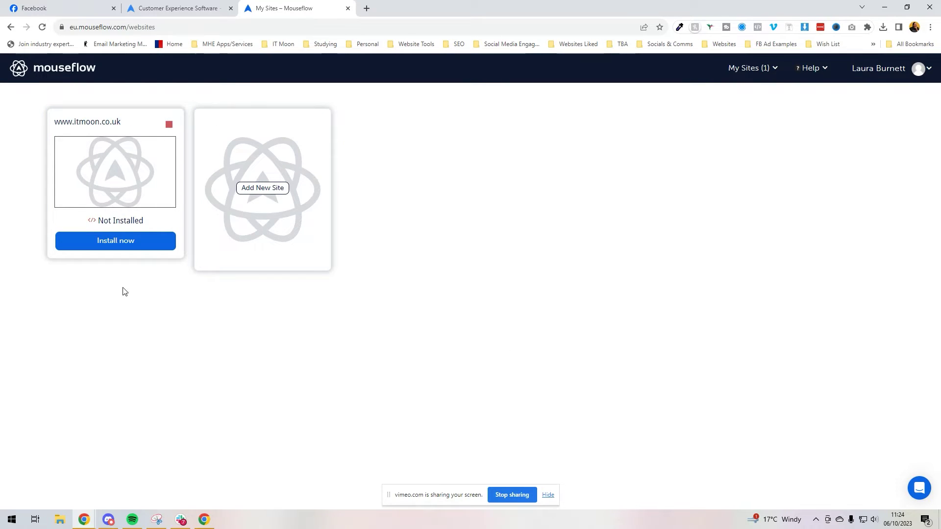
pyautogui.click(120, 244)
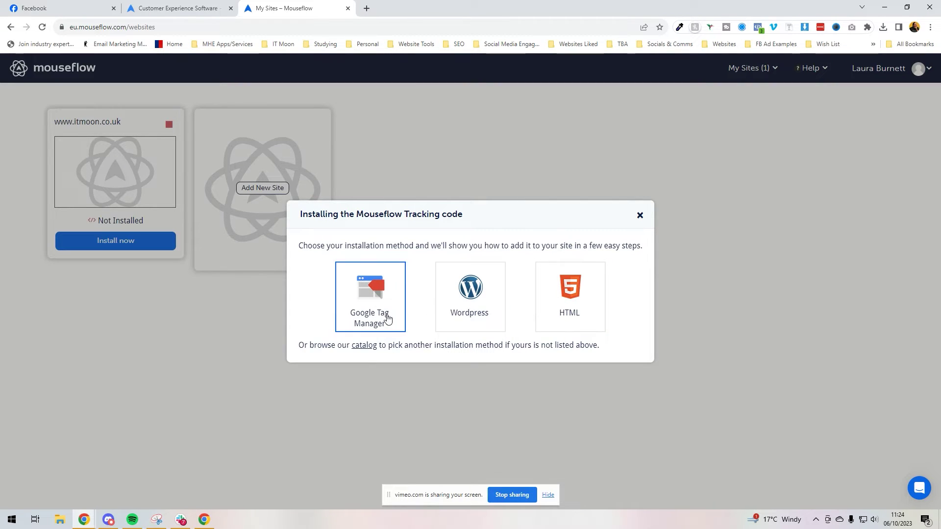
pyautogui.click(470, 315)
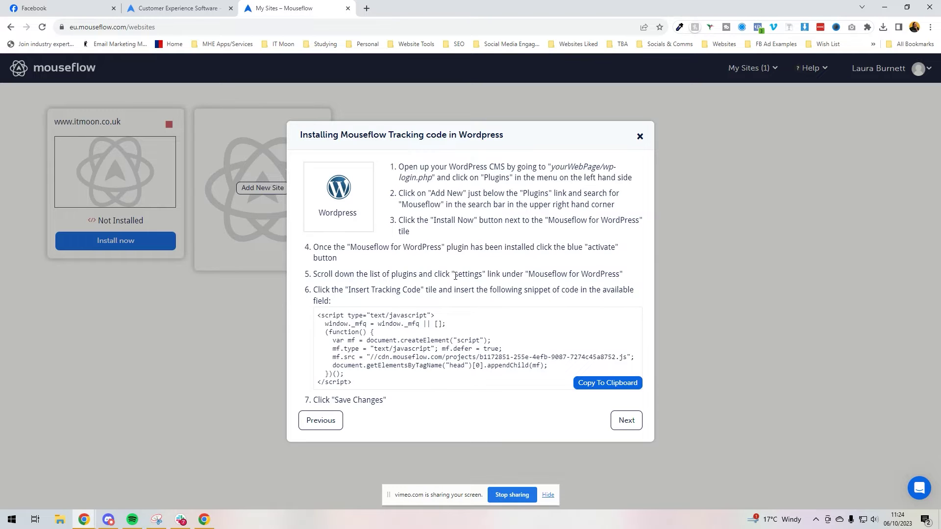
pyautogui.moveTo(367, 378); pyautogui.dragTo(310, 318)
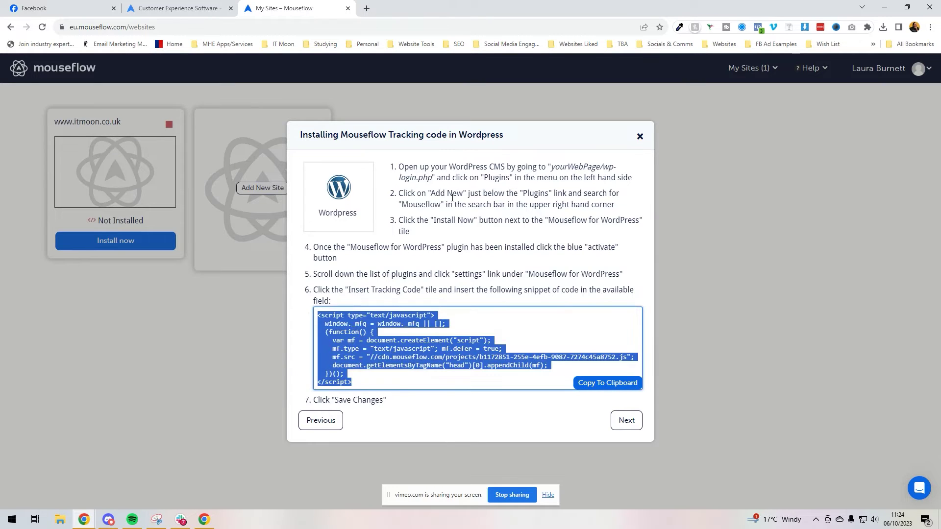
pyautogui.click(444, 345)
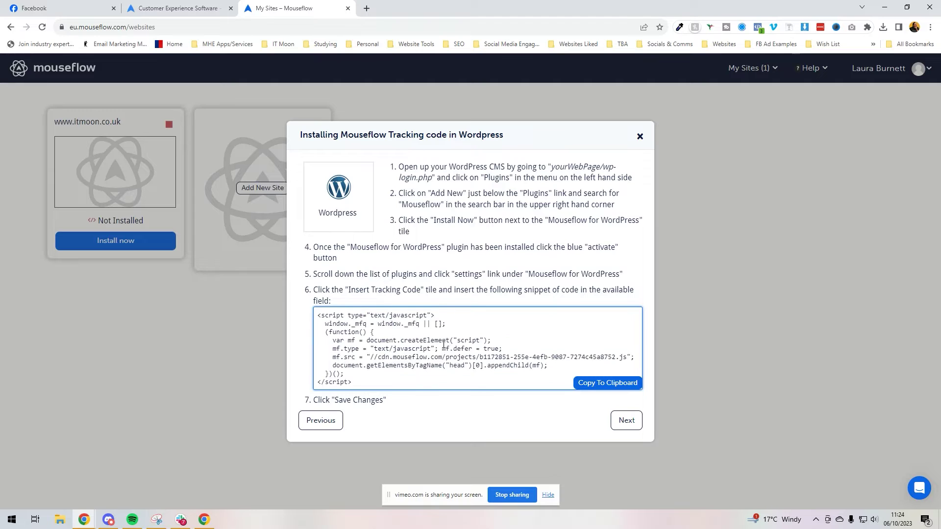
pyautogui.click(321, 421)
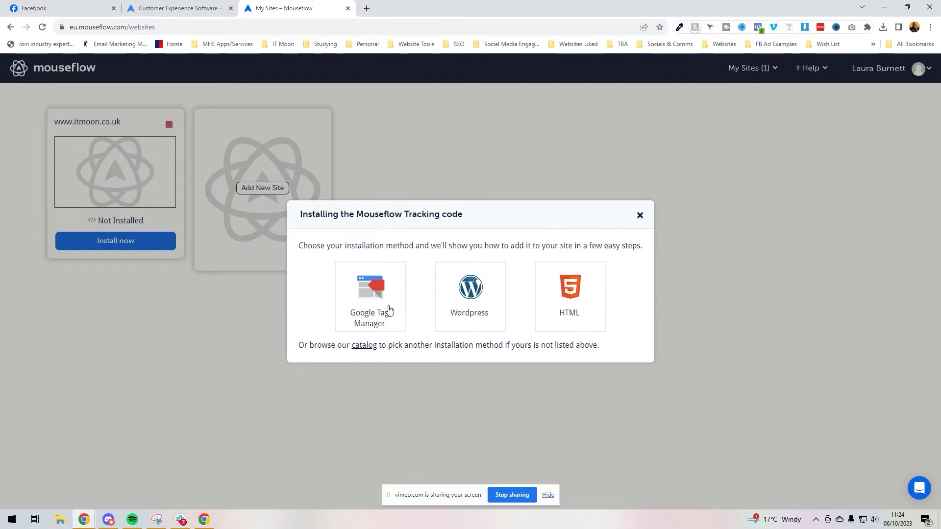
# View the Google Tag Manager install steps, close My Sites, and switch to the GTM workspace.
pyautogui.click(344, 294)
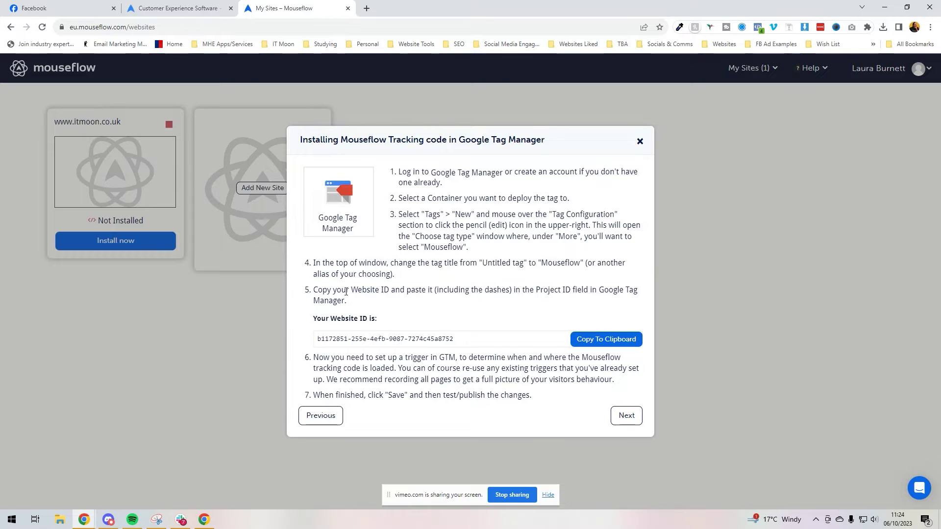
pyautogui.moveTo(404, 0); pyautogui.dragTo(403, 5)
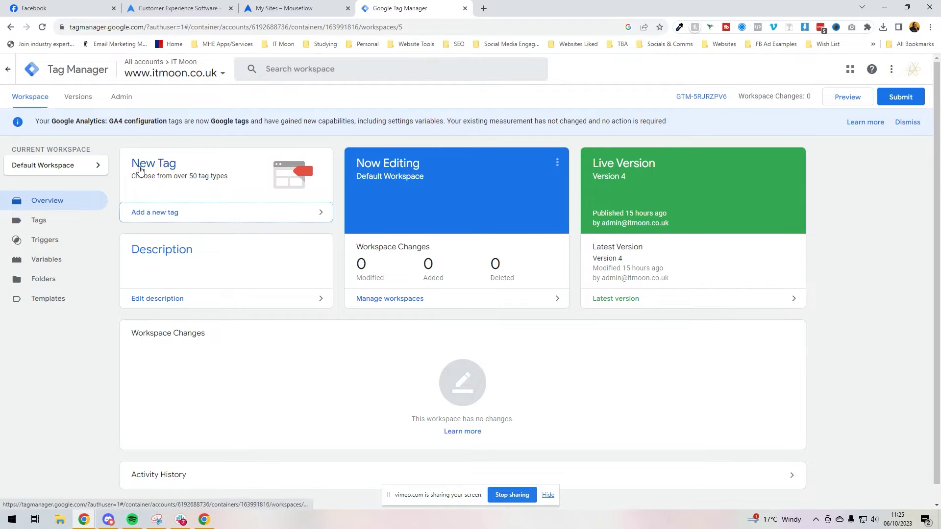
pyautogui.click(289, 8)
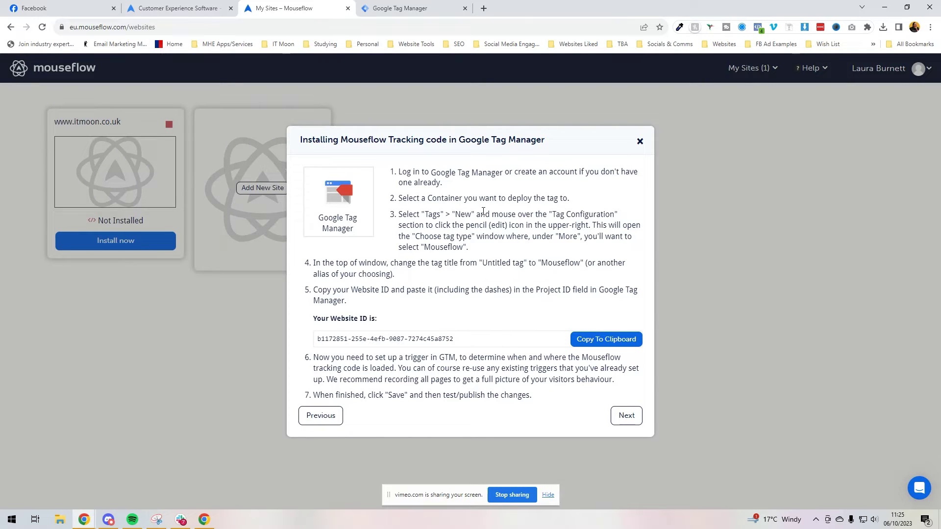
pyautogui.click(348, 8)
pyautogui.click(346, 4)
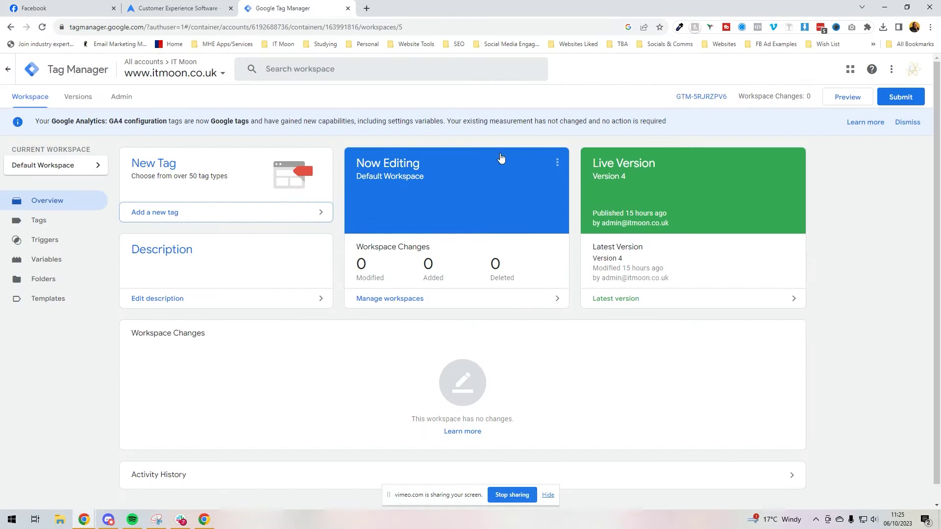
# Create a new tag and choose the Mouseflow community template as its tag type.
pyautogui.click(142, 164)
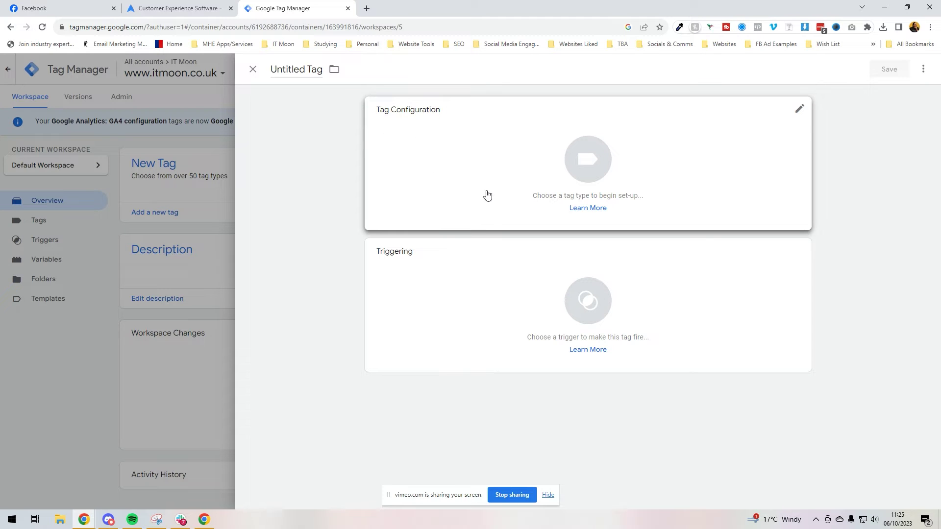
pyautogui.click(798, 116)
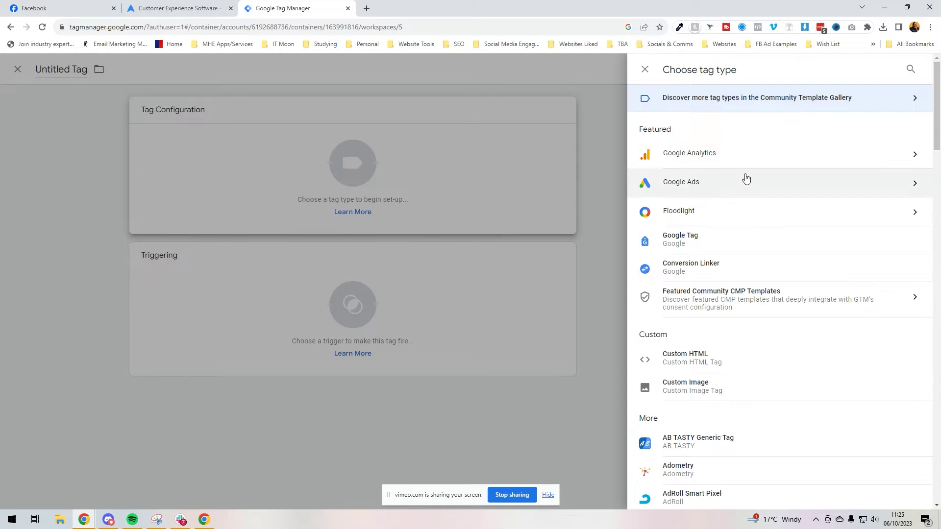
pyautogui.scroll(-8, 748, 168)
pyautogui.scroll(-20, 749, 168)
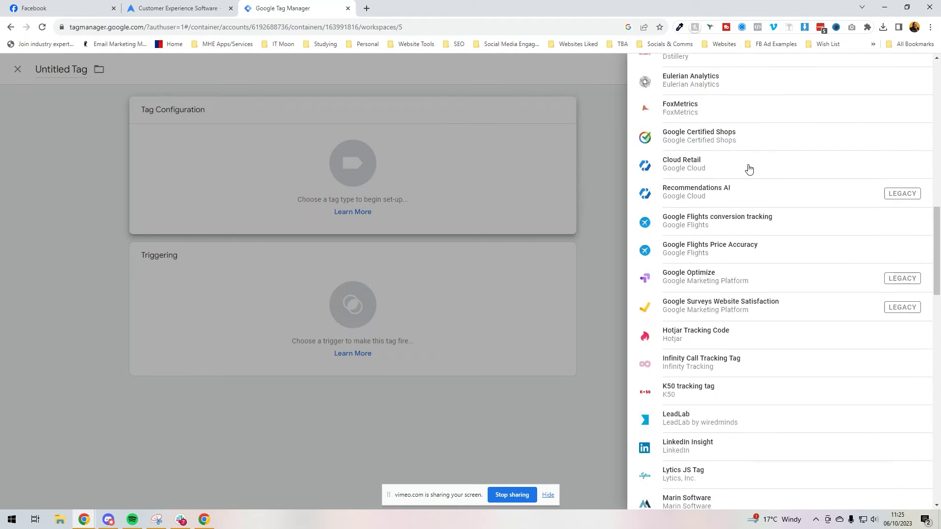
pyautogui.scroll(13, 760, 383)
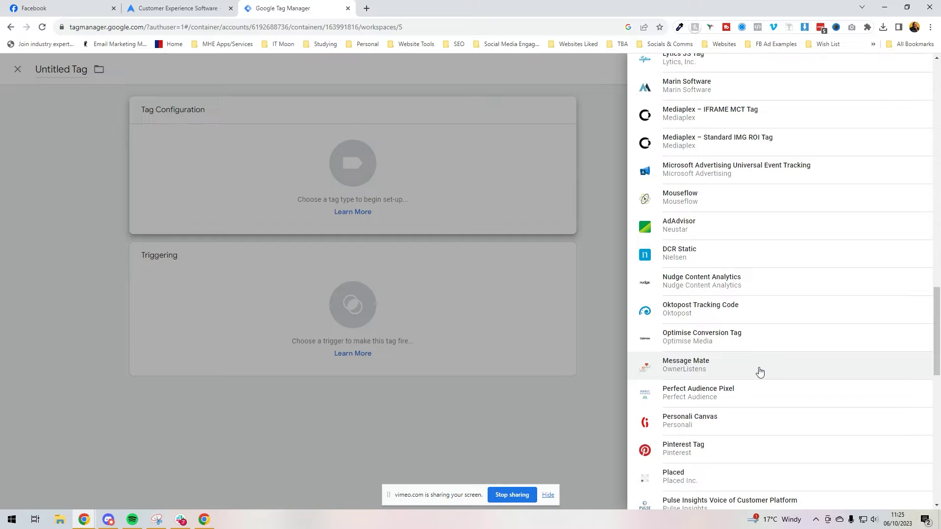
pyautogui.scroll(2, 760, 372)
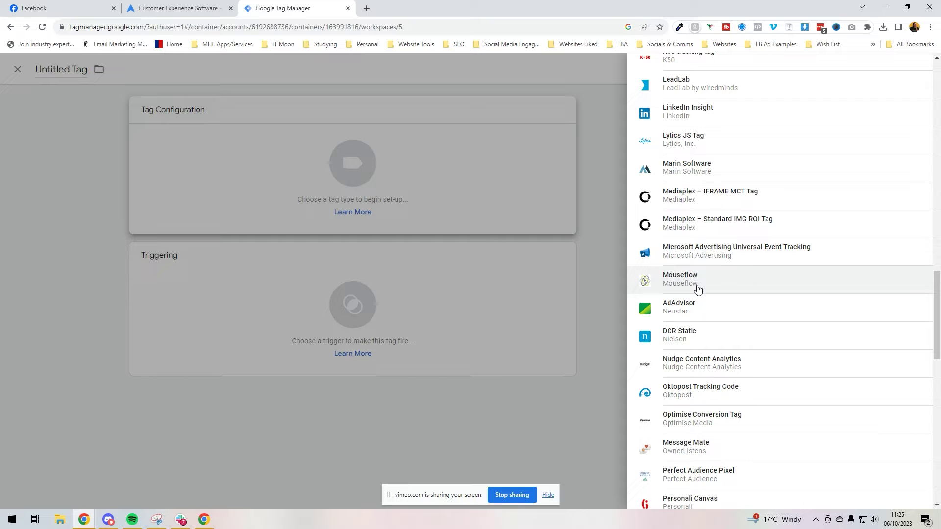
pyautogui.click(698, 289)
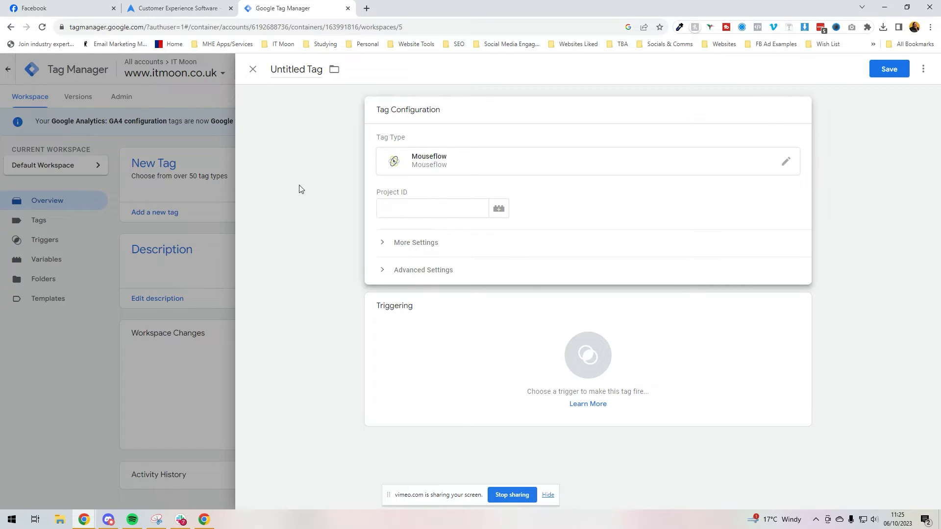
# Rename the tag to 'Mouseflow' and bring Mouseflow's install page with the Website ID into the browser.
pyautogui.click(305, 73)
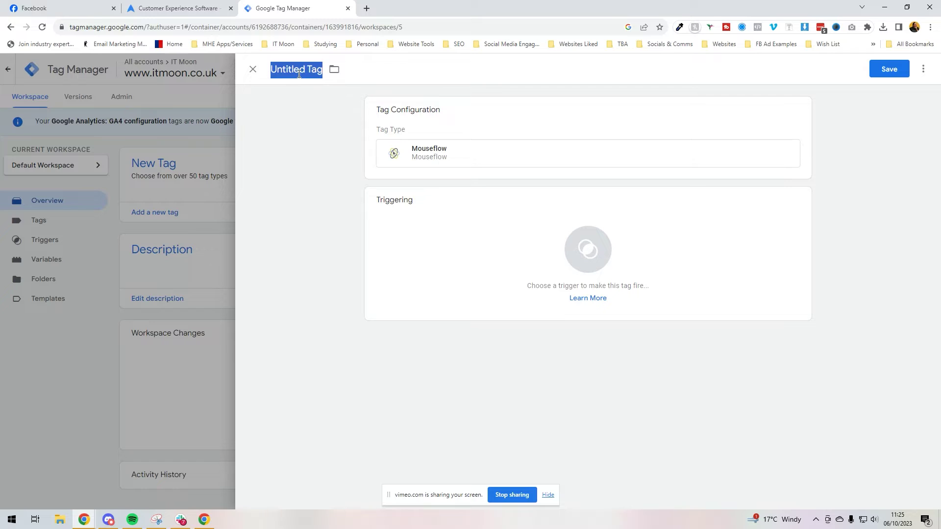
pyautogui.write('Mouseflow')
pyautogui.click(425, 156)
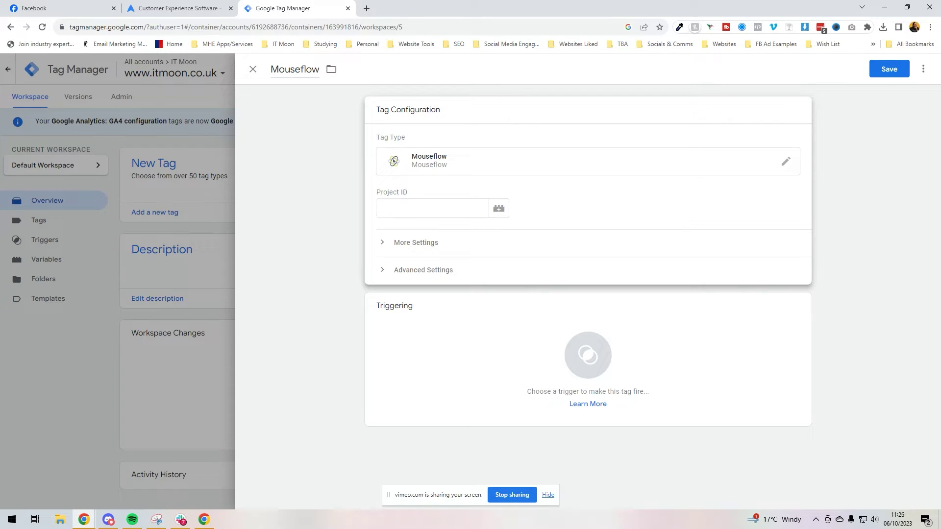
pyautogui.moveTo(0, 106); pyautogui.dragTo(265, 8)
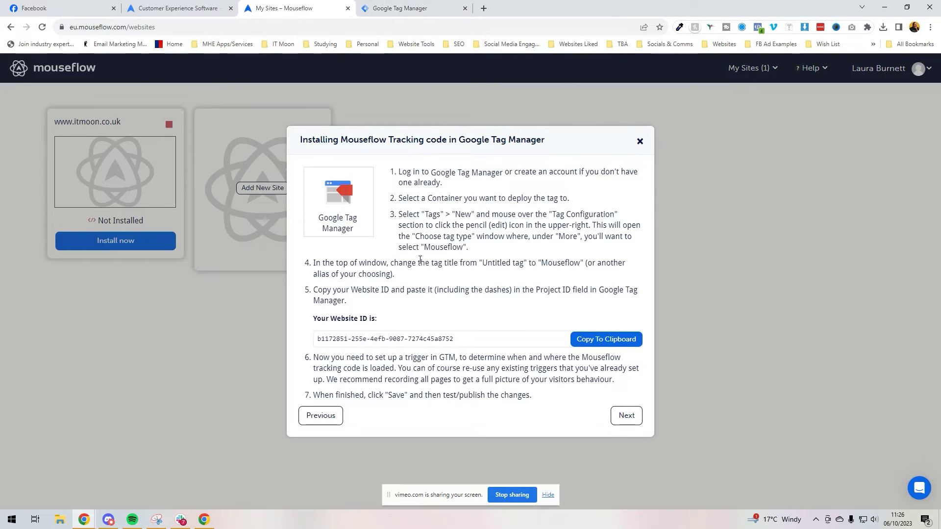
# Copy the Mouseflow Website ID and paste it into the tag's Project ID field.
pyautogui.doubleClick(327, 320)
pyautogui.click(607, 340)
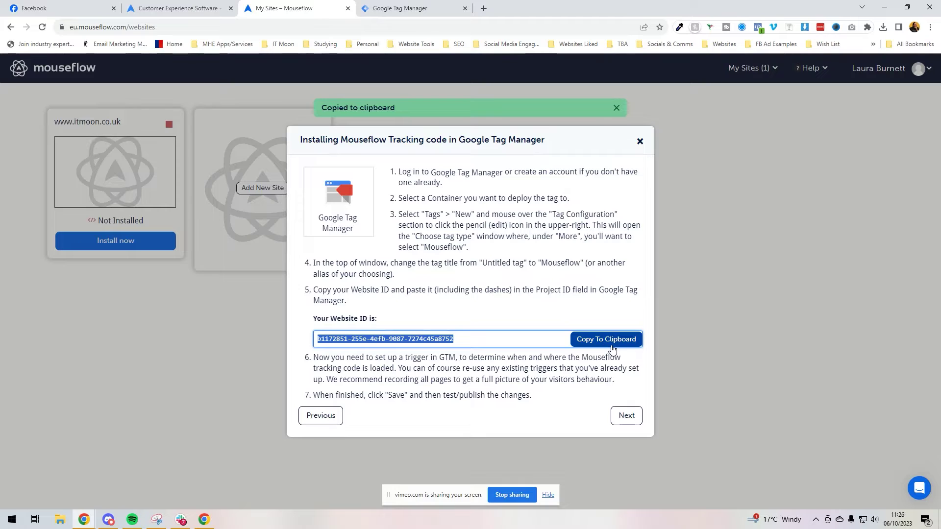
pyautogui.click(392, 8)
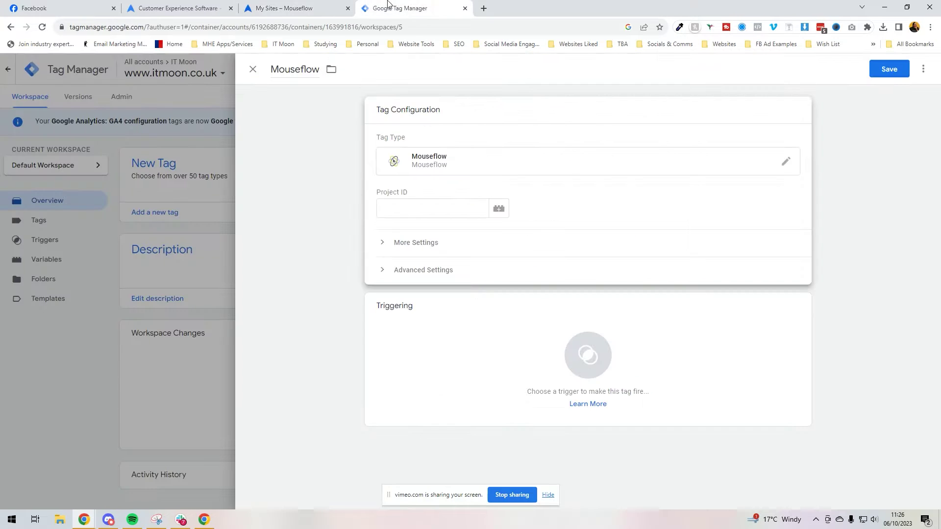
pyautogui.click(410, 207)
pyautogui.hotkey('ctrl', 'v')
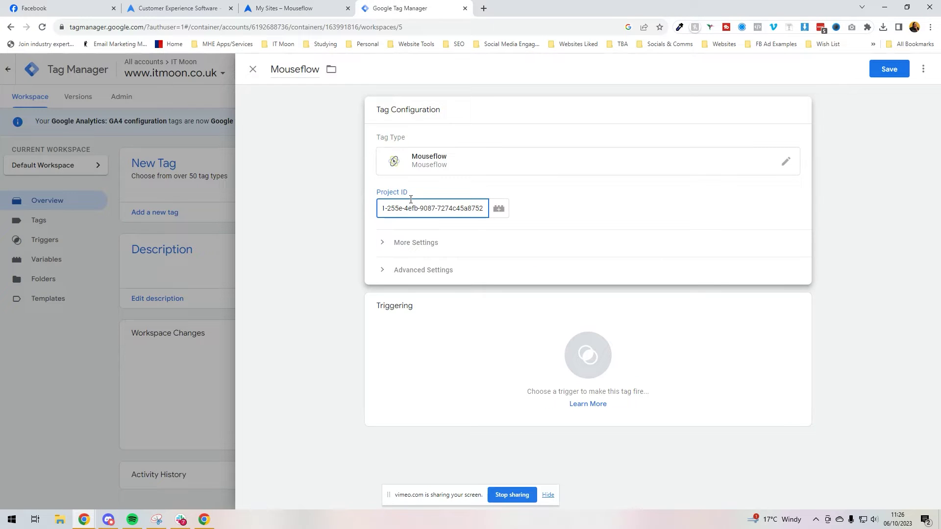
pyautogui.moveTo(295, 8); pyautogui.dragTo(0, 49)
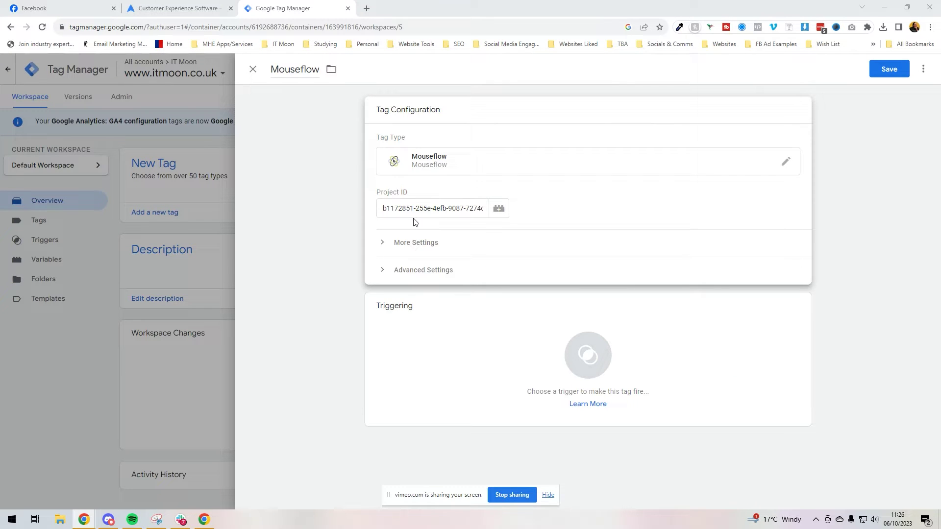
pyautogui.click(500, 211)
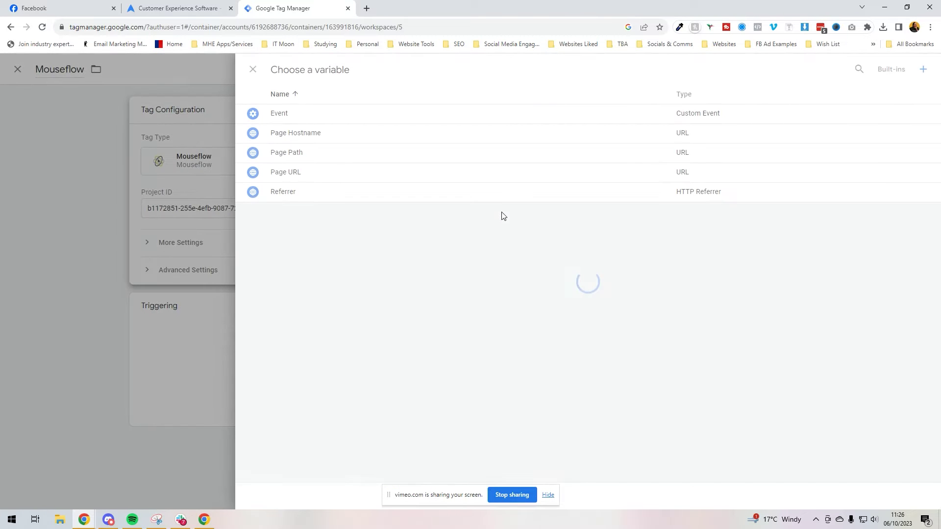
pyautogui.click(253, 69)
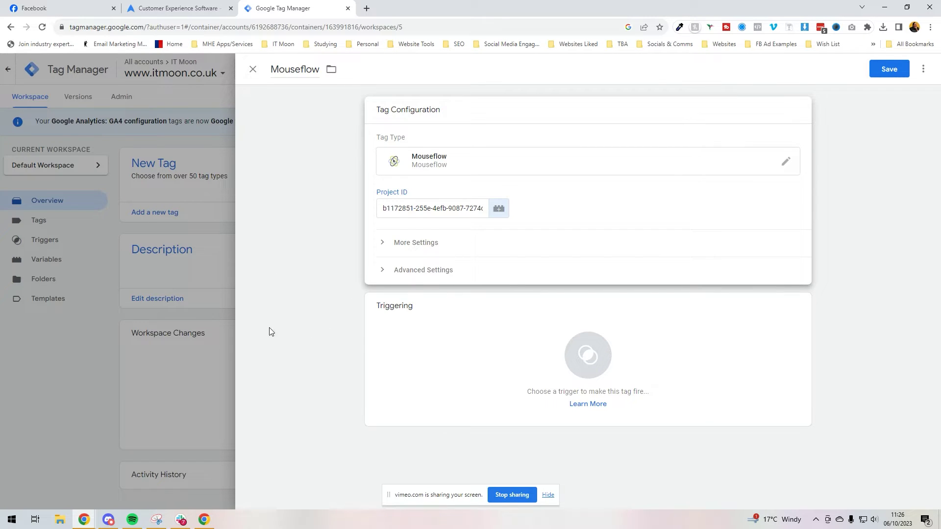
# Set the Mouseflow tag's trigger to All Pages and save the tag.
pyautogui.click(443, 320)
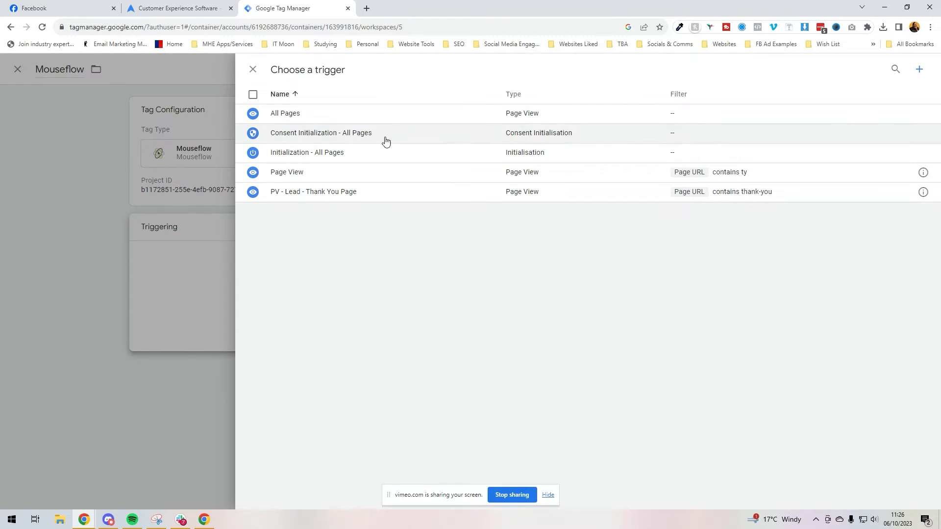
pyautogui.click(395, 118)
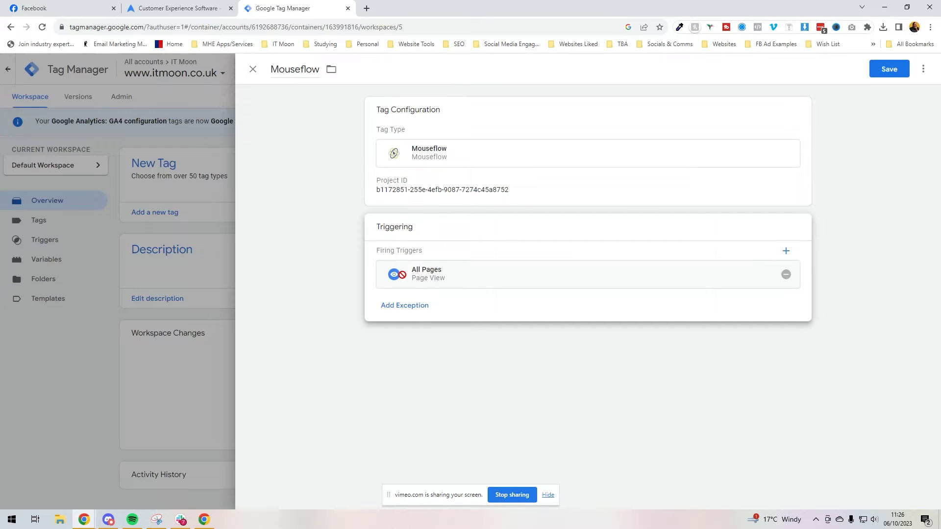
pyautogui.click(904, 76)
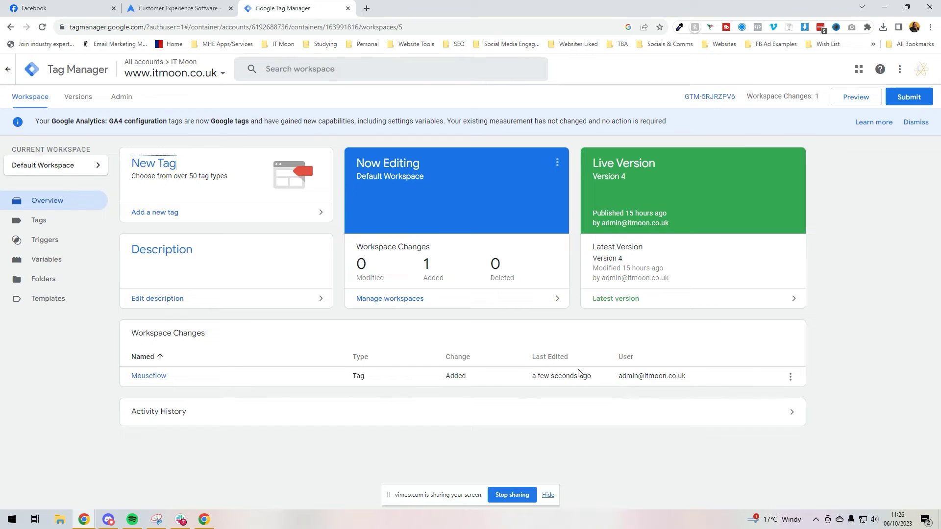
# Publish the workspace as version 'Added Mouseflow' with description 'Added Mous'.
pyautogui.click(907, 101)
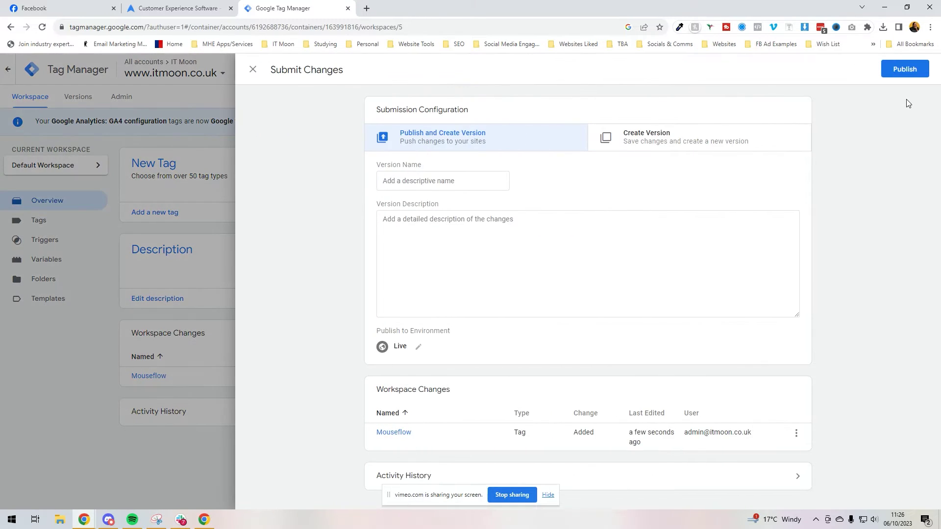
pyautogui.click(410, 187)
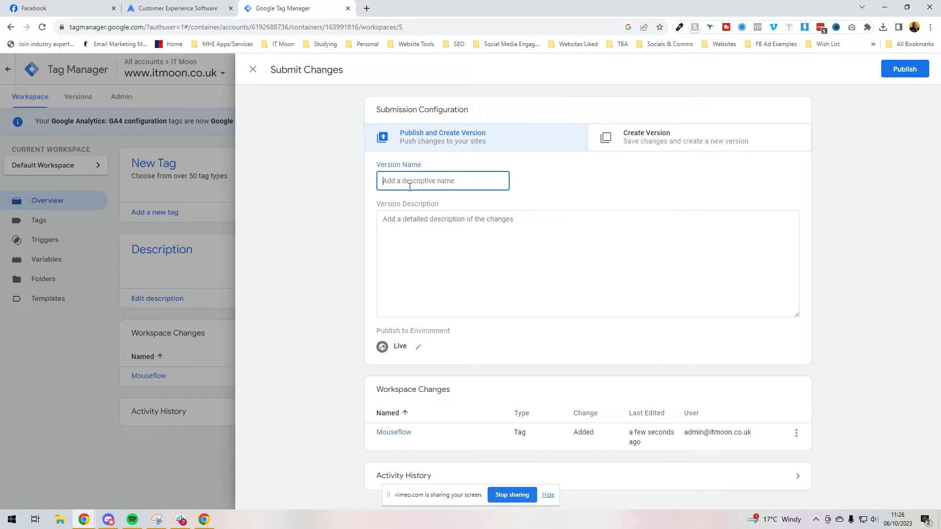
pyautogui.write('Added Mouseflow')
pyautogui.press('Tab')
pyautogui.write('Added Mous')
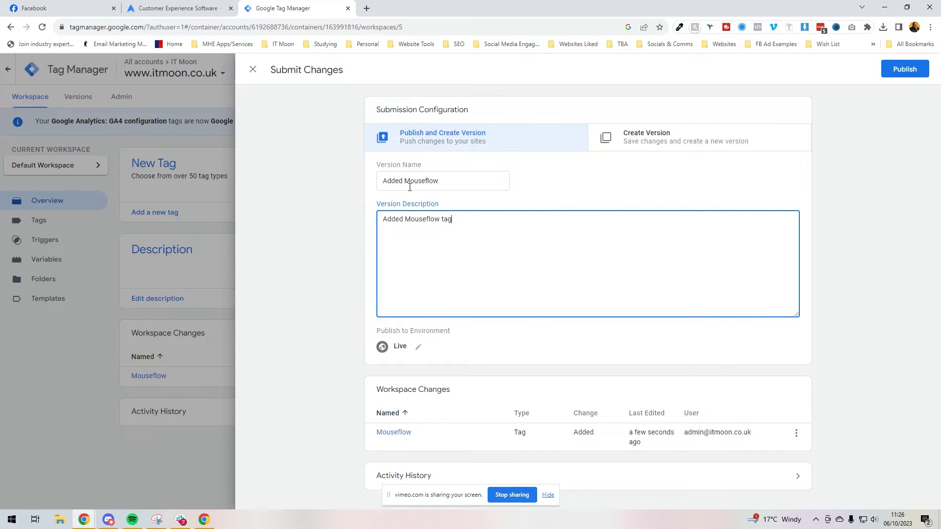
pyautogui.click(905, 69)
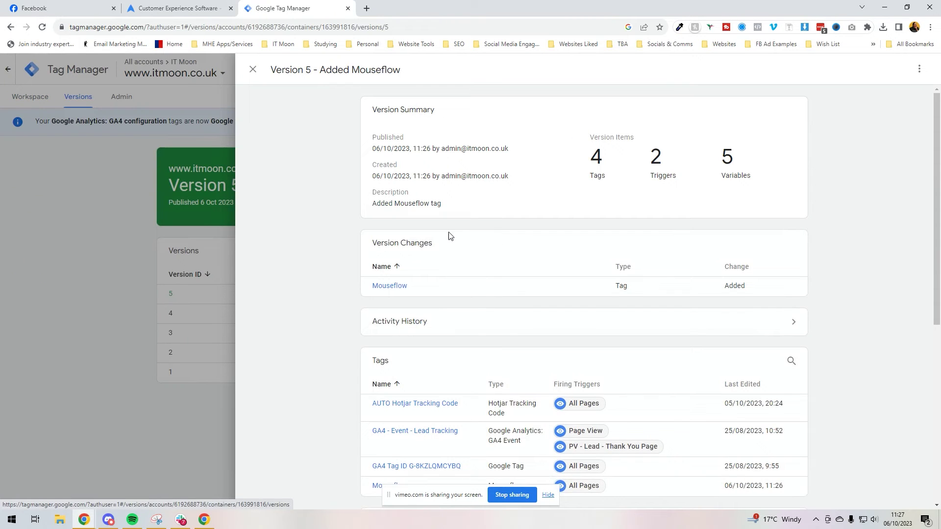
pyautogui.scroll(-3, 449, 235)
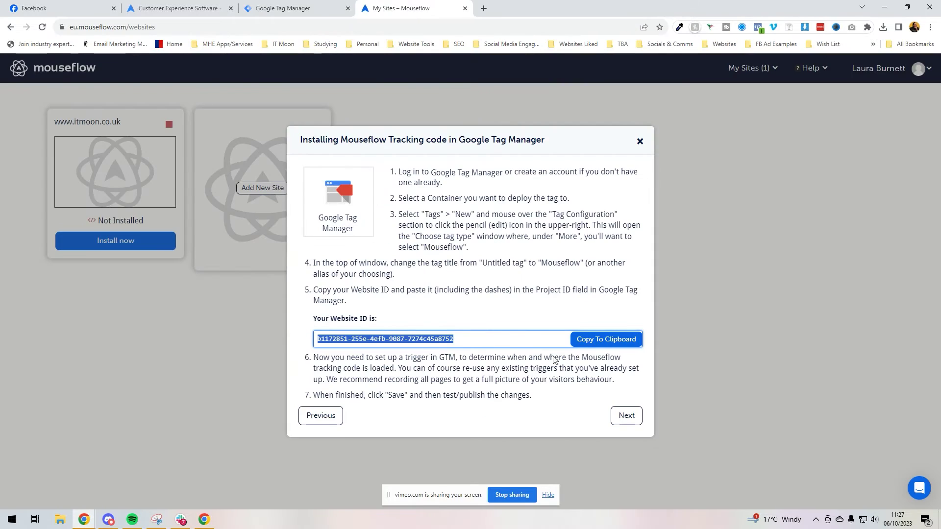
# Advance Mouseflow's install dialog with Next, then close the Nearly there! dialog.
pyautogui.click(623, 417)
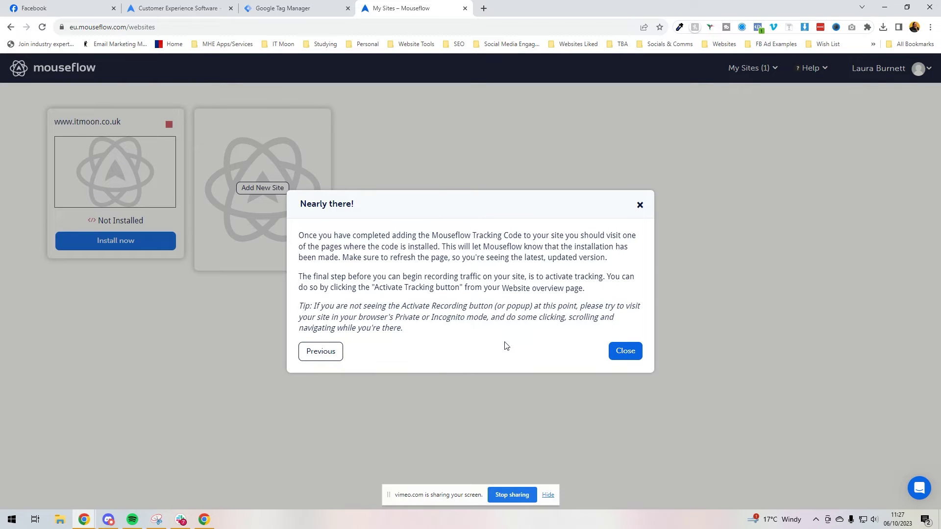
pyautogui.click(616, 352)
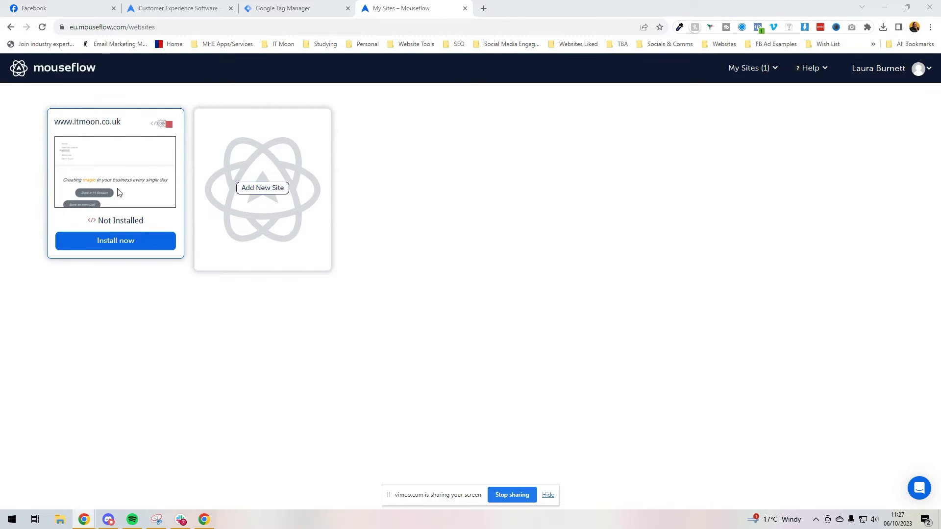
pyautogui.click(146, 125)
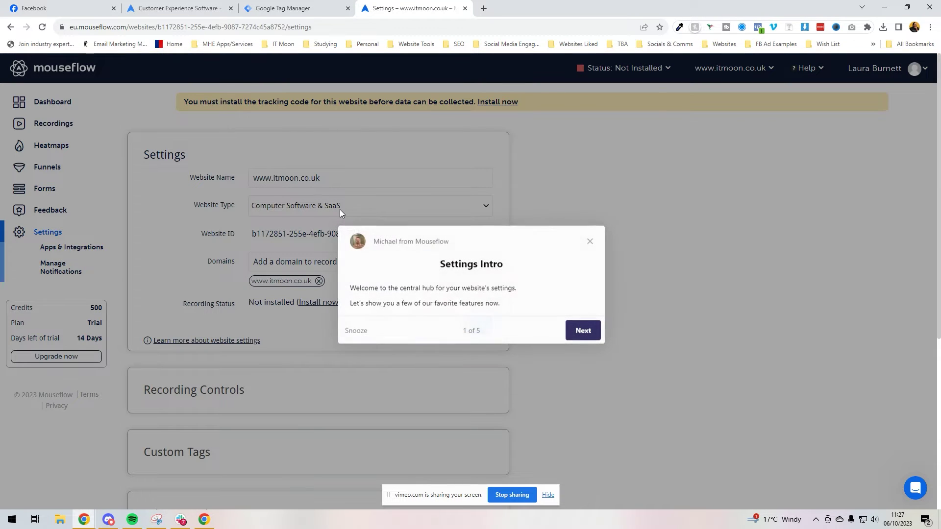
pyautogui.click(584, 330)
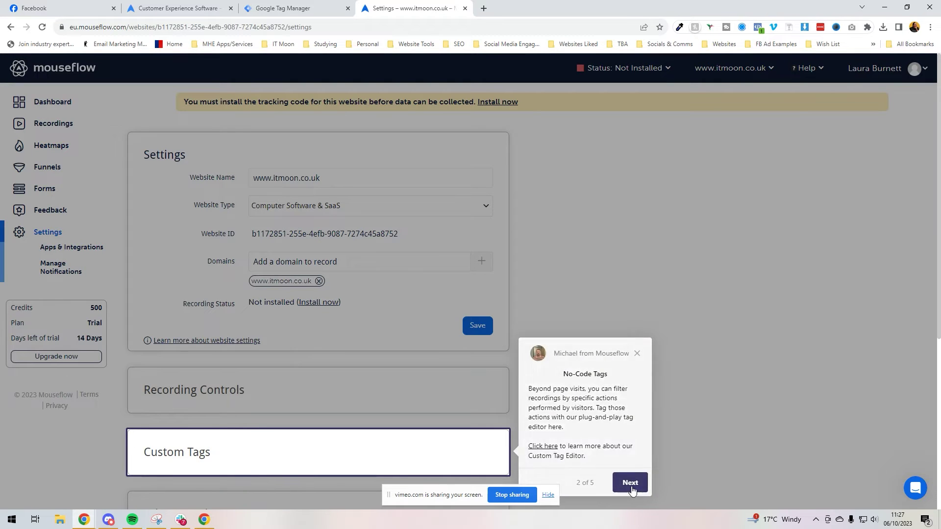
pyautogui.click(631, 485)
pyautogui.click(637, 196)
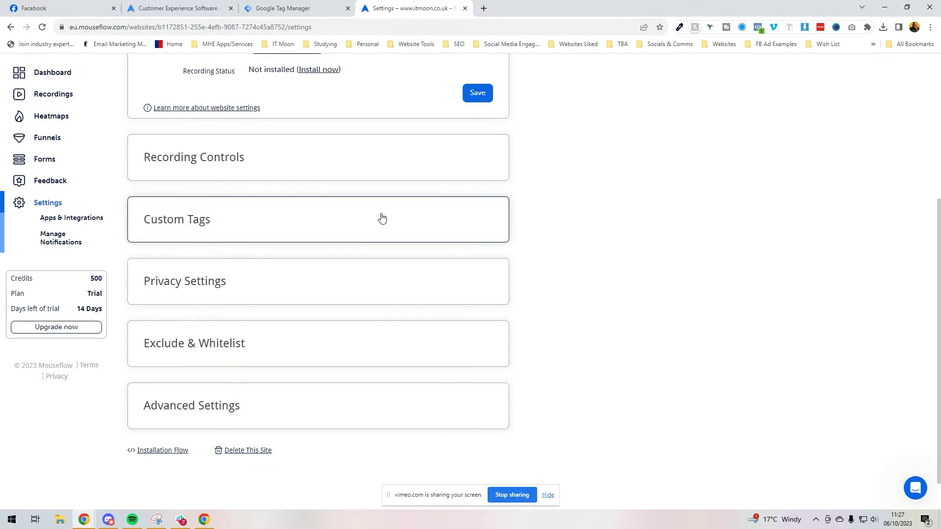
pyautogui.scroll(3, 189, 322)
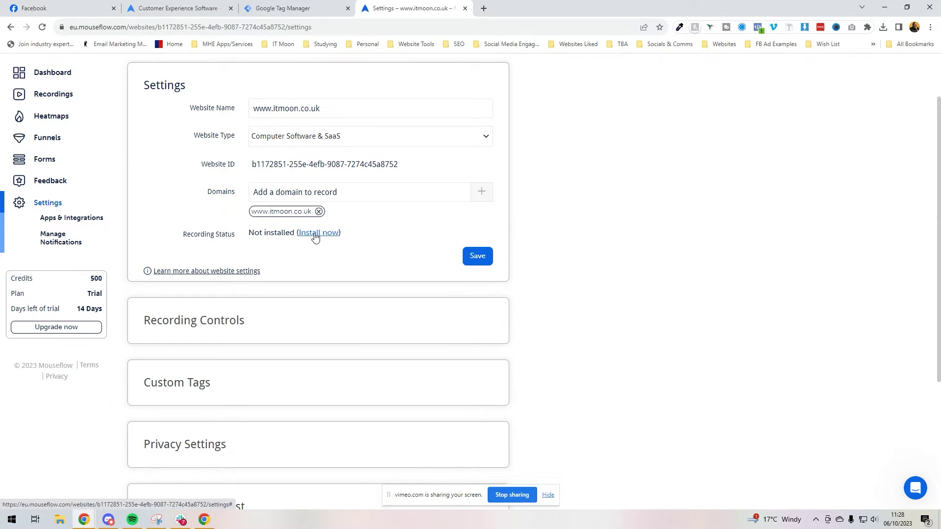
# Reopen the install walkthrough with Google Tag Manager and advance to the final step.
pyautogui.click(316, 236)
pyautogui.click(378, 310)
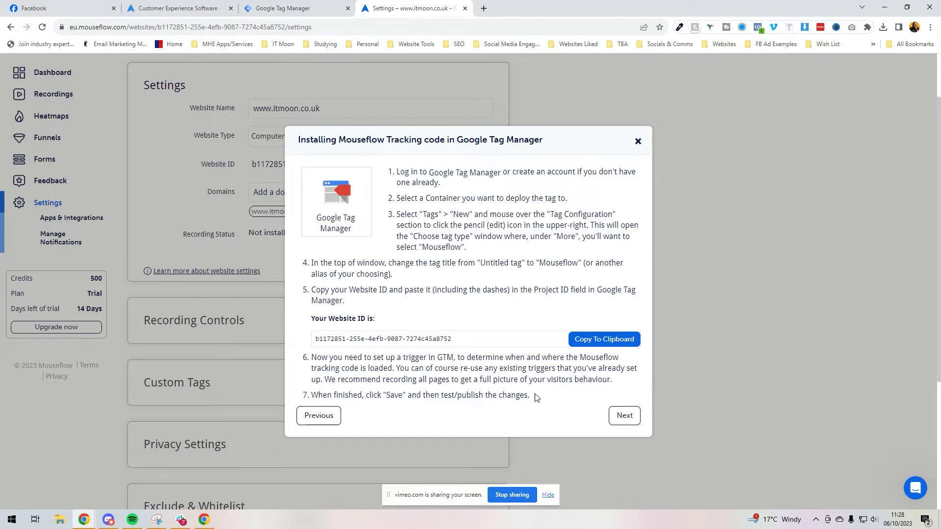
pyautogui.click(624, 415)
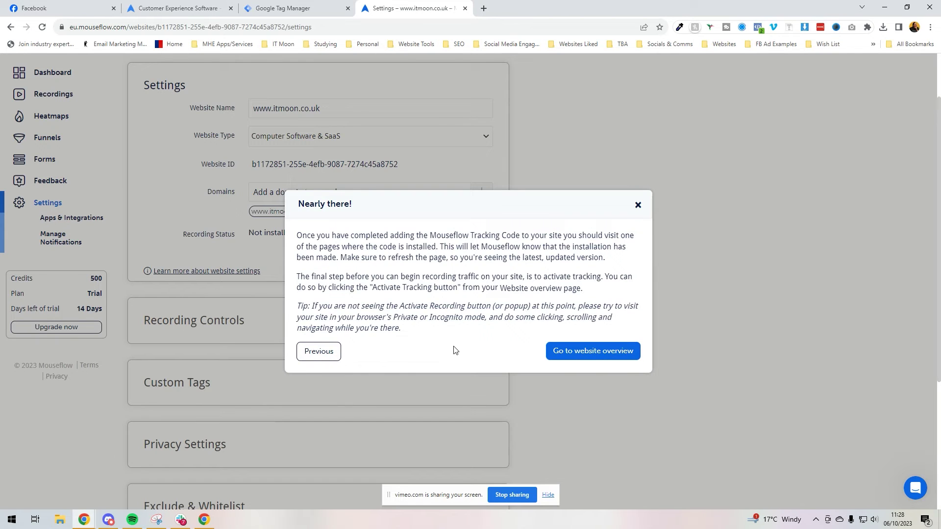
pyautogui.click(569, 352)
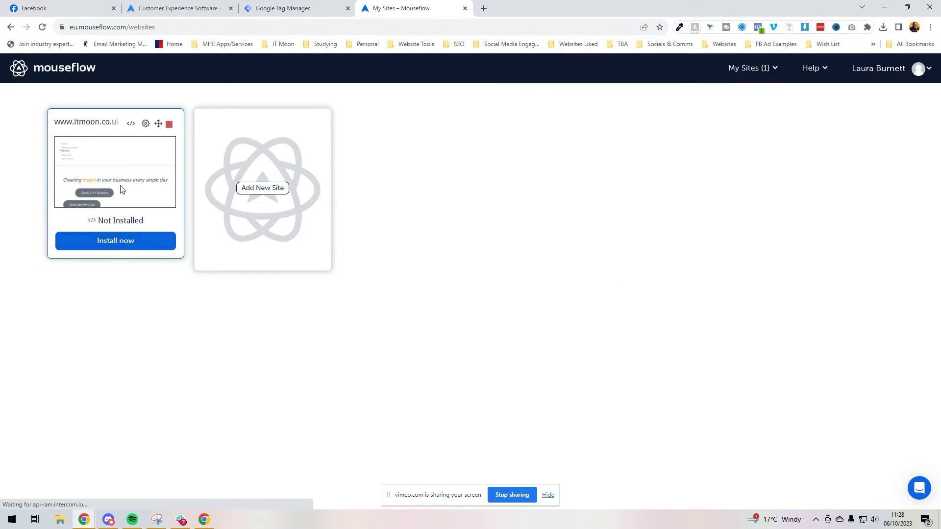
pyautogui.click(147, 125)
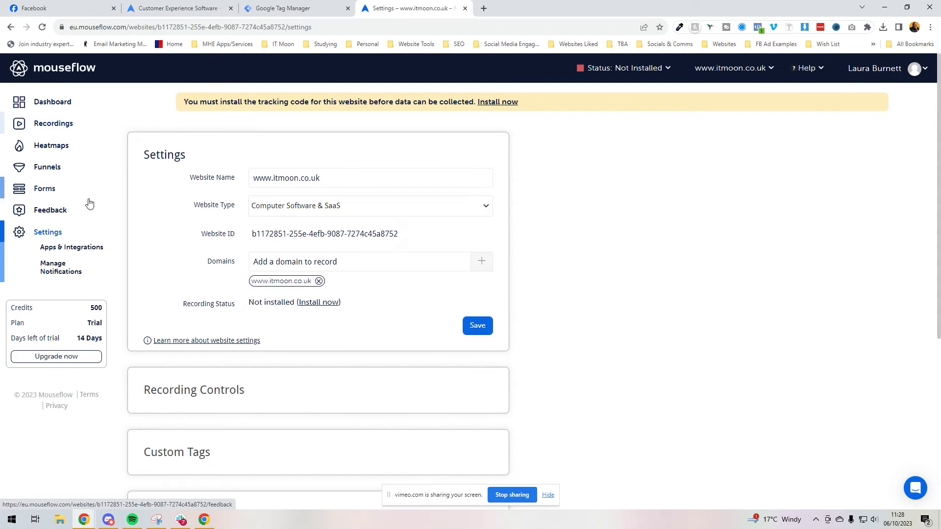
pyautogui.click(57, 106)
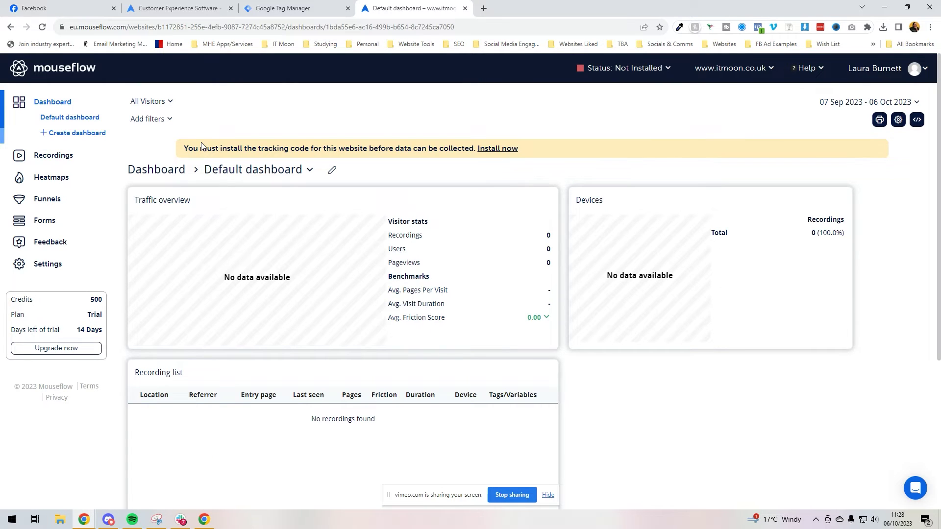
pyautogui.scroll(-5, 202, 146)
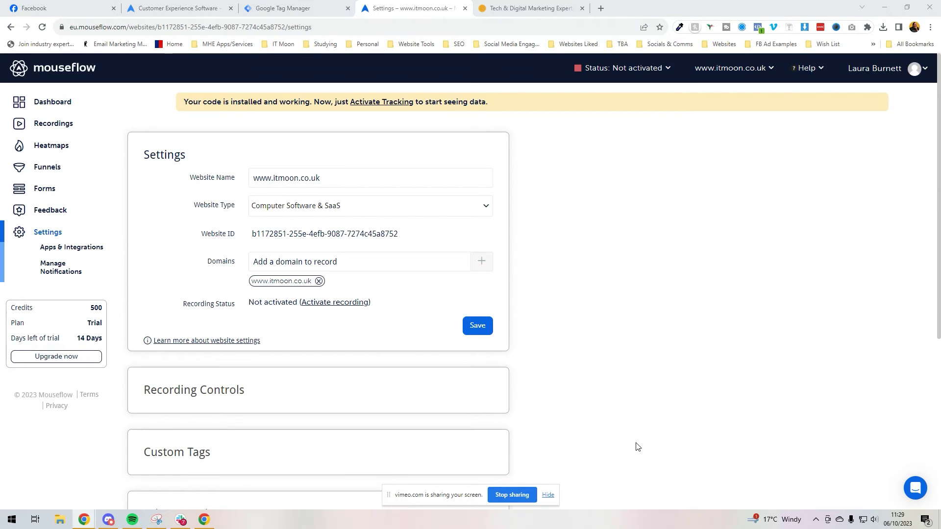
pyautogui.scroll(-5, 565, 309)
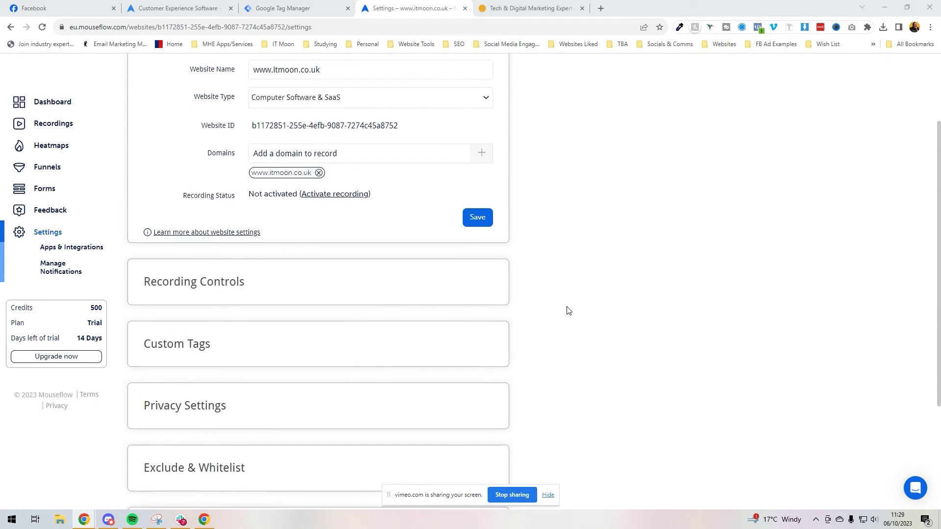
pyautogui.scroll(5, 565, 309)
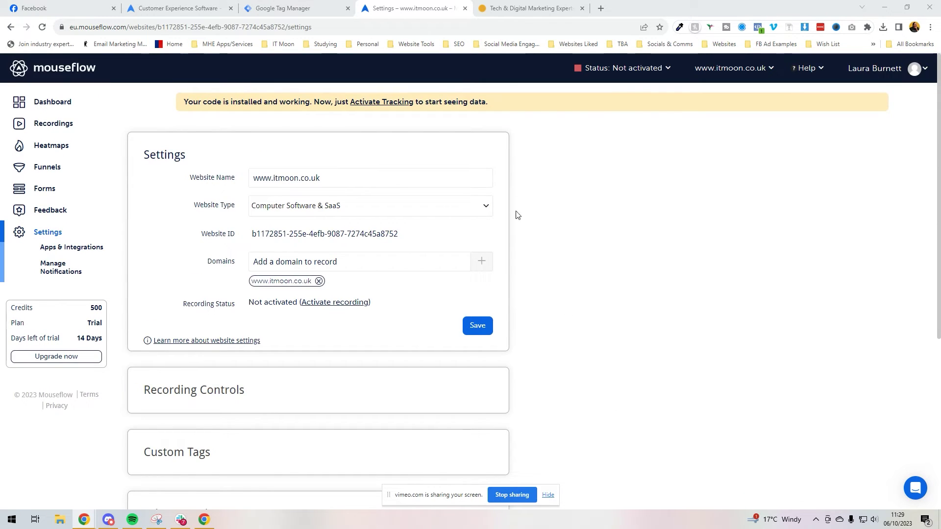
# Reload the itmoon.co.uk homepage so Mouseflow confirms the tracking code is installed, then go to Dashboard.
pyautogui.click(524, 9)
pyautogui.click(42, 27)
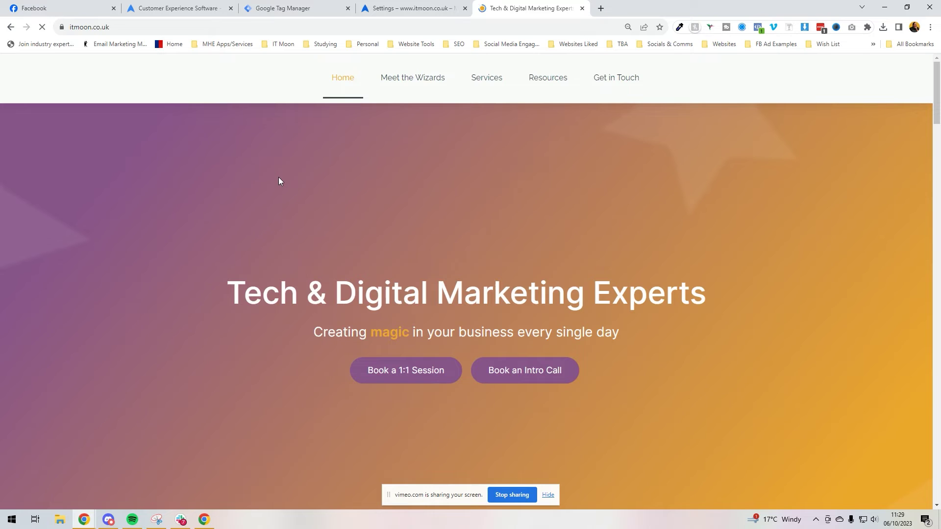
pyautogui.click(422, 9)
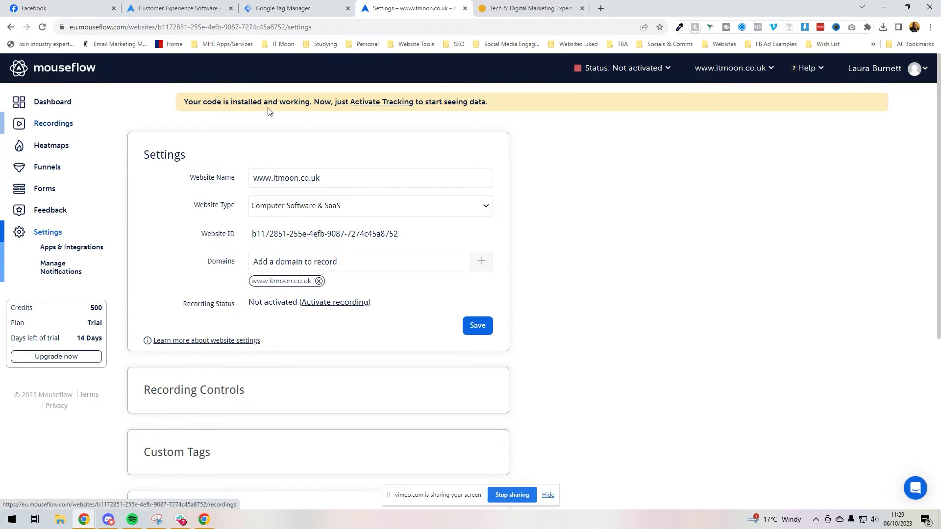
pyautogui.tripleClick(207, 104)
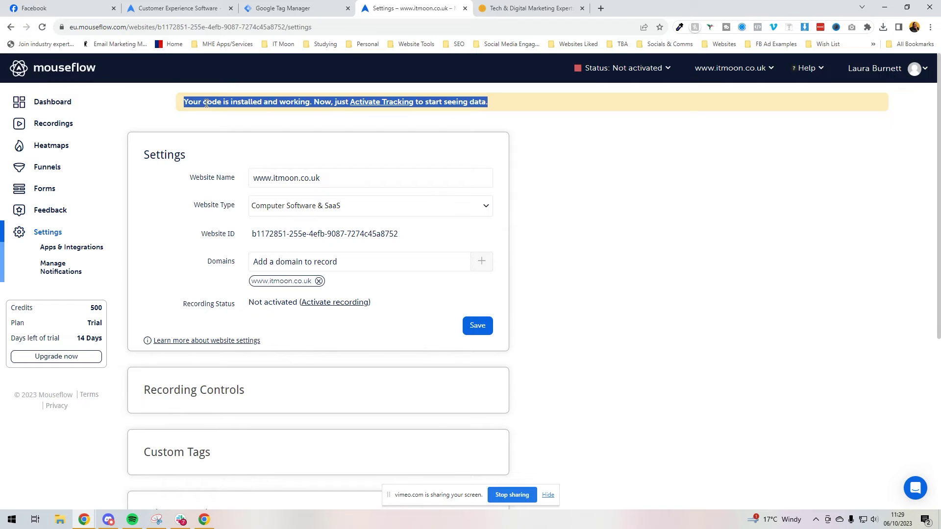
pyautogui.click(49, 102)
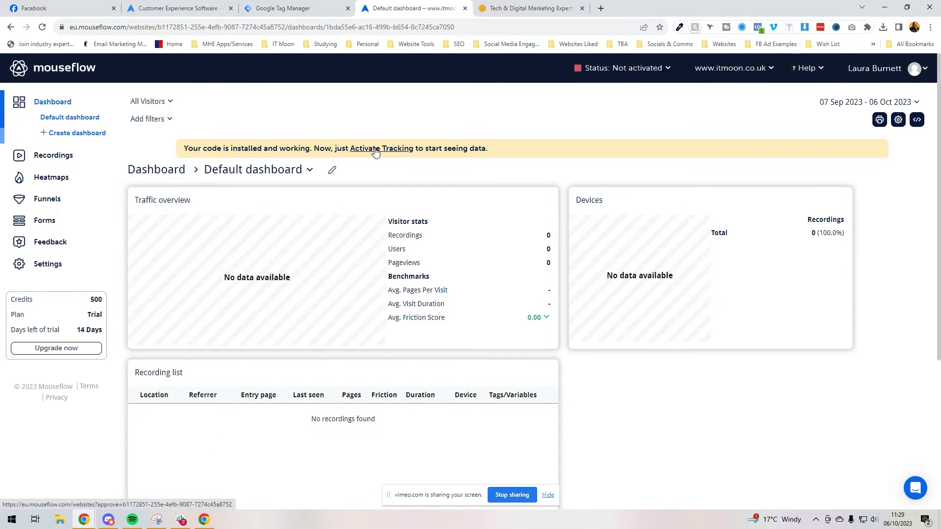
pyautogui.click(376, 149)
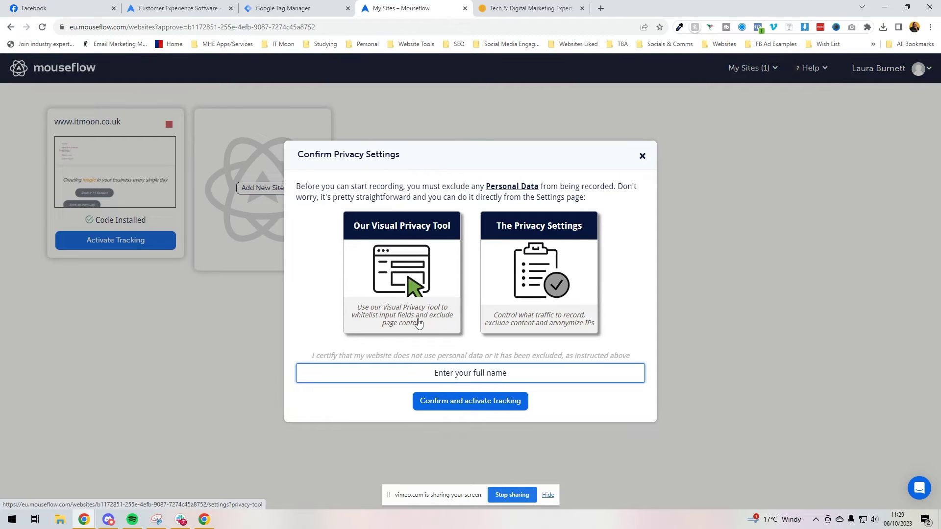
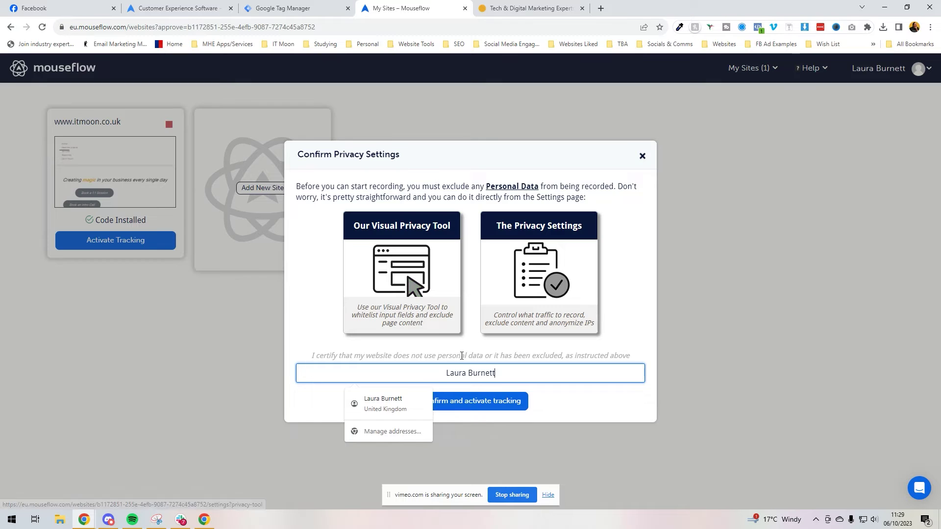
pyautogui.click(486, 410)
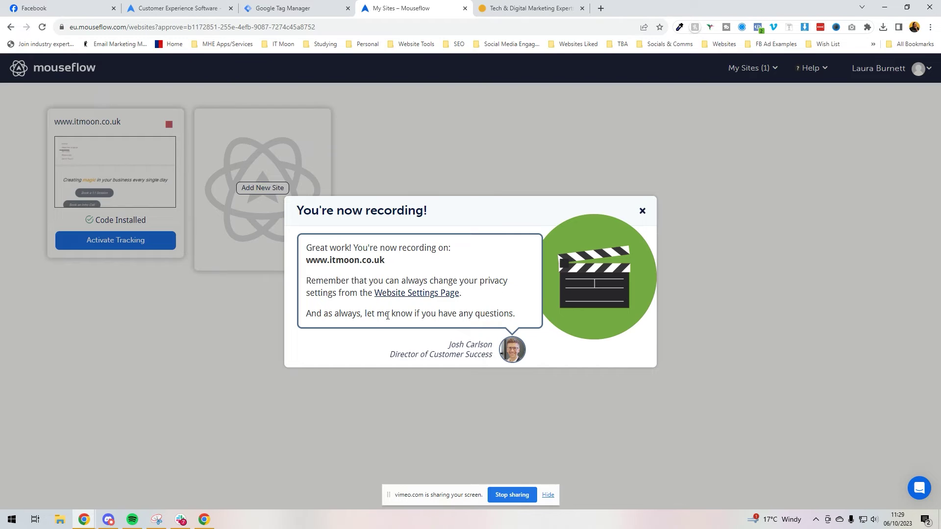
pyautogui.click(642, 211)
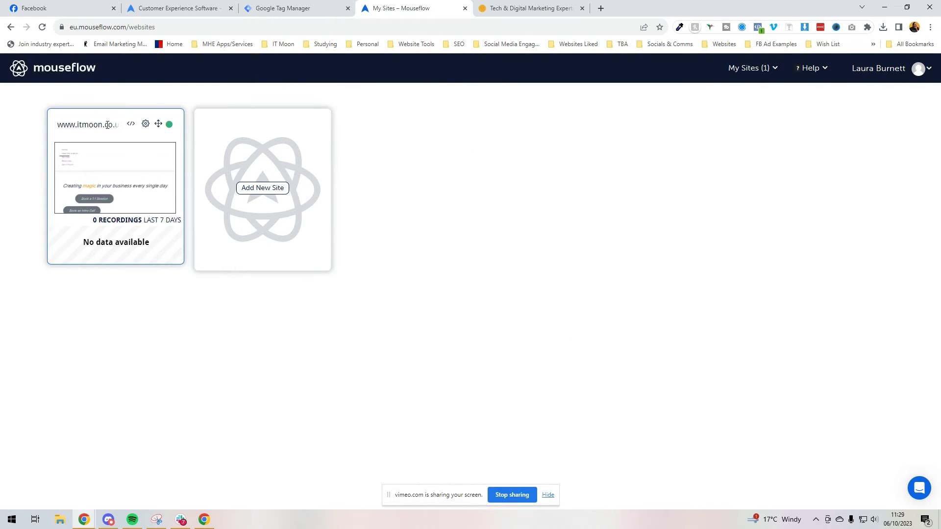
# Check the site's still-empty Recordings and Click Heatmaps, then select the itmoon.co.uk address.
pyautogui.click(118, 204)
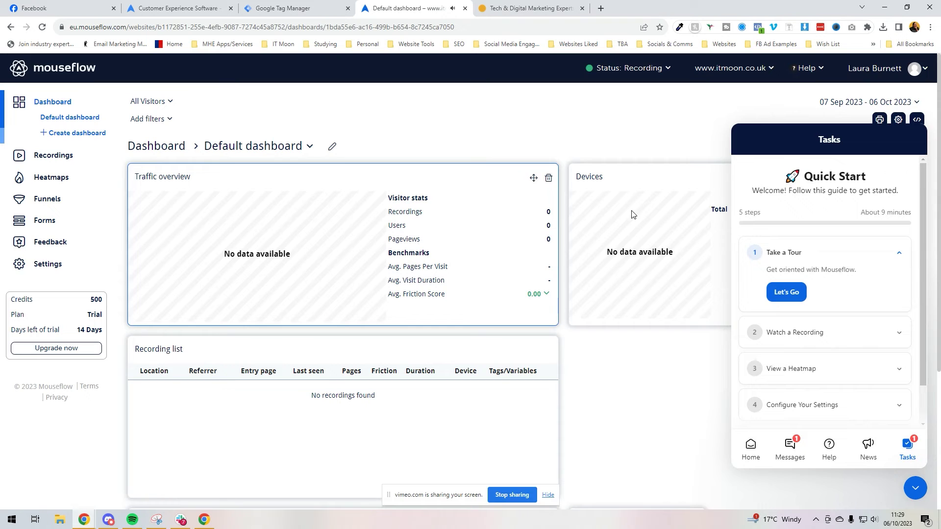
pyautogui.click(915, 488)
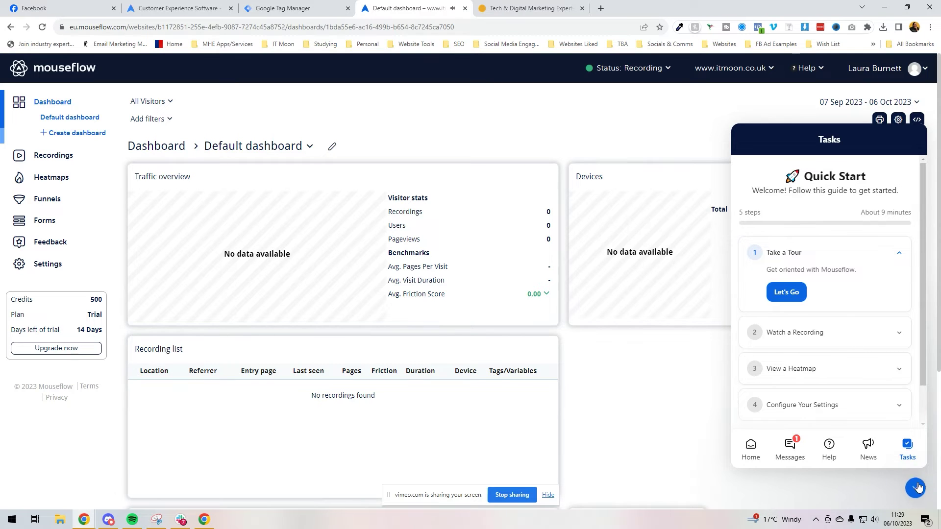
pyautogui.click(53, 155)
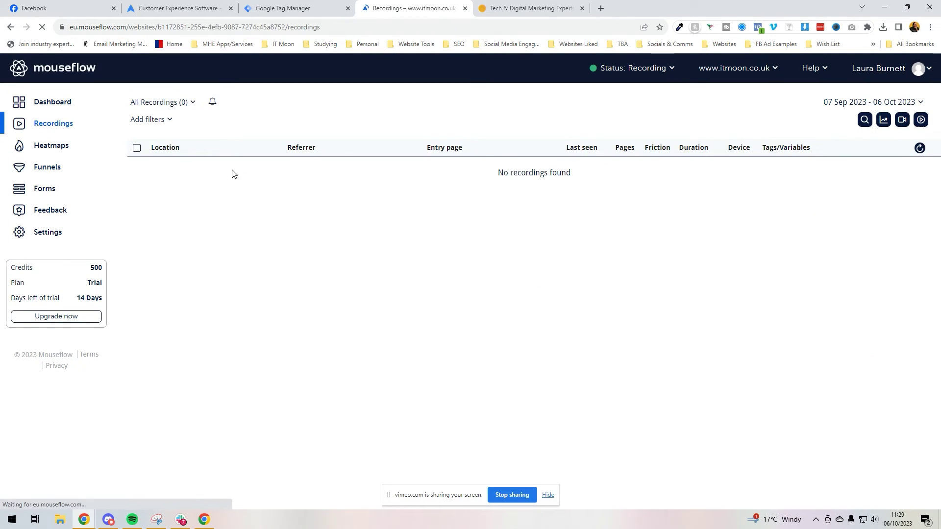
pyautogui.click(51, 146)
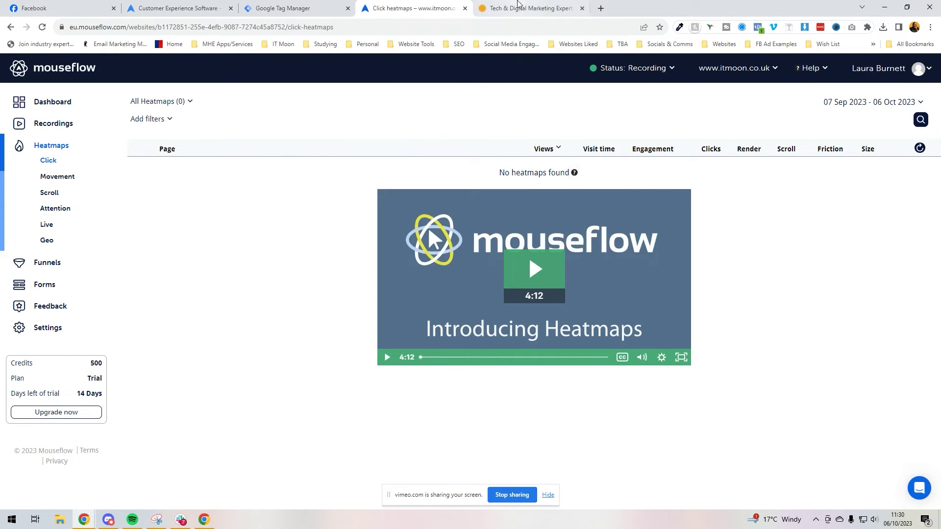
pyautogui.click(528, 9)
pyautogui.click(182, 27)
pyautogui.hotkey('ctrl', 'c')
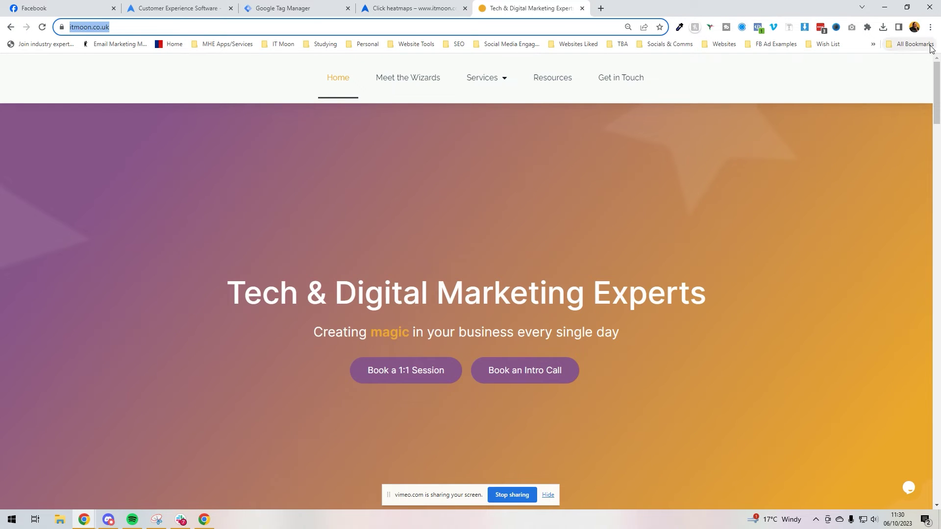
# Load itmoon.co.uk in a guest window and browse the Tech Geek In Your Pocket service page.
pyautogui.click(914, 27)
pyautogui.click(828, 224)
pyautogui.hotkey('ctrl', 'v')
pyautogui.press('Return')
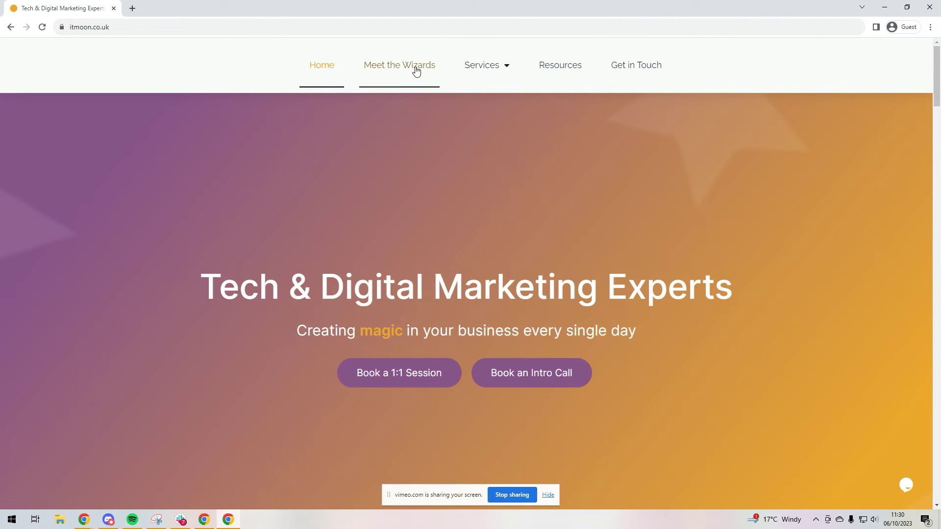
pyautogui.moveTo(488, 68)
pyautogui.click(487, 99)
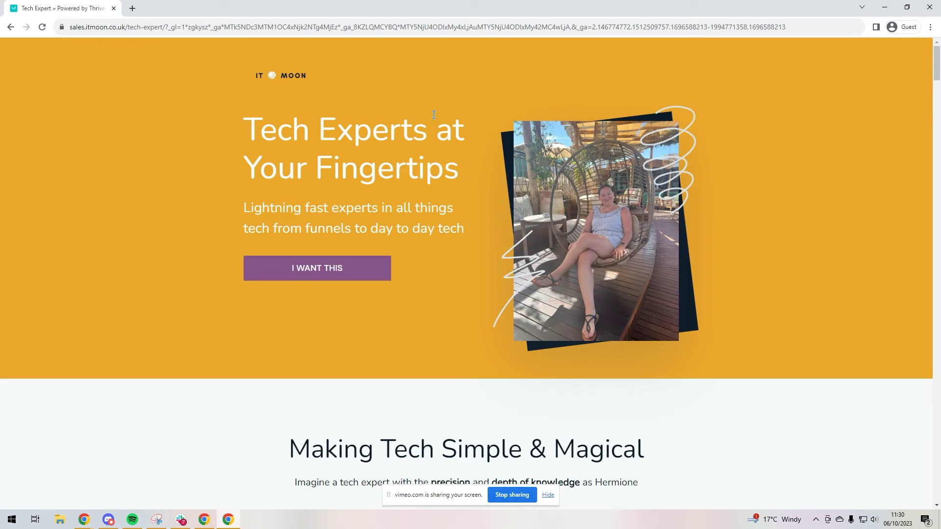
pyautogui.scroll(-5, 434, 115)
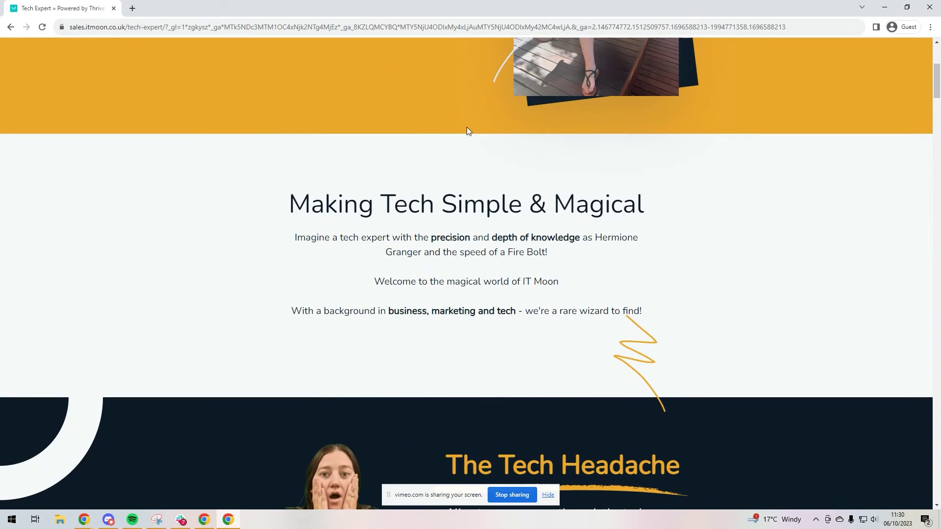
pyautogui.scroll(-15, 416, 123)
pyautogui.scroll(10, 421, 116)
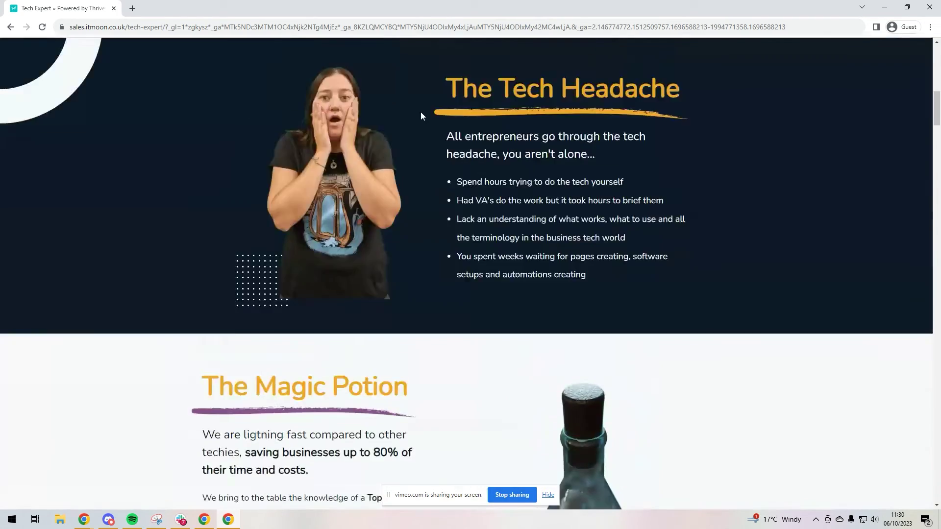
pyautogui.scroll(10, 420, 115)
# From the homepage, open and scroll the Power Hour service page, then return to Mouseflow.
pyautogui.click(10, 27)
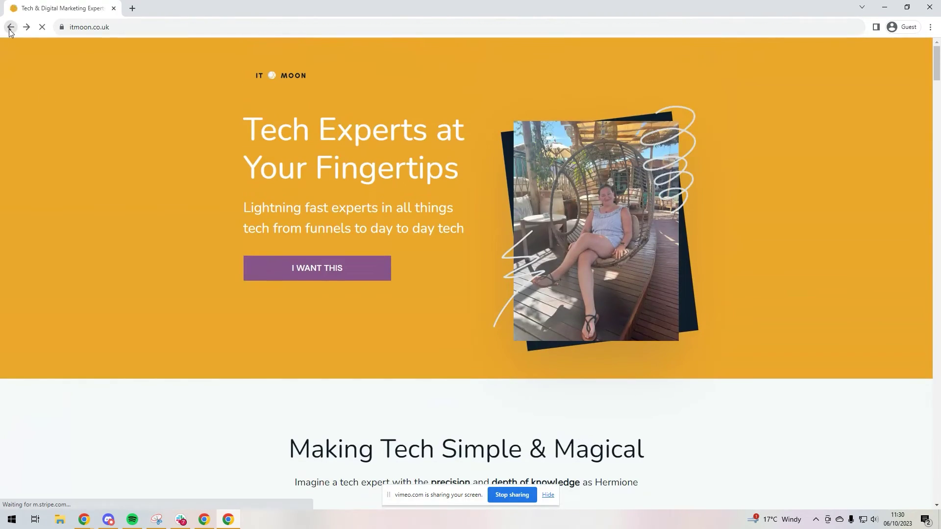
pyautogui.scroll(-3, 460, 201)
pyautogui.scroll(-17, 445, 206)
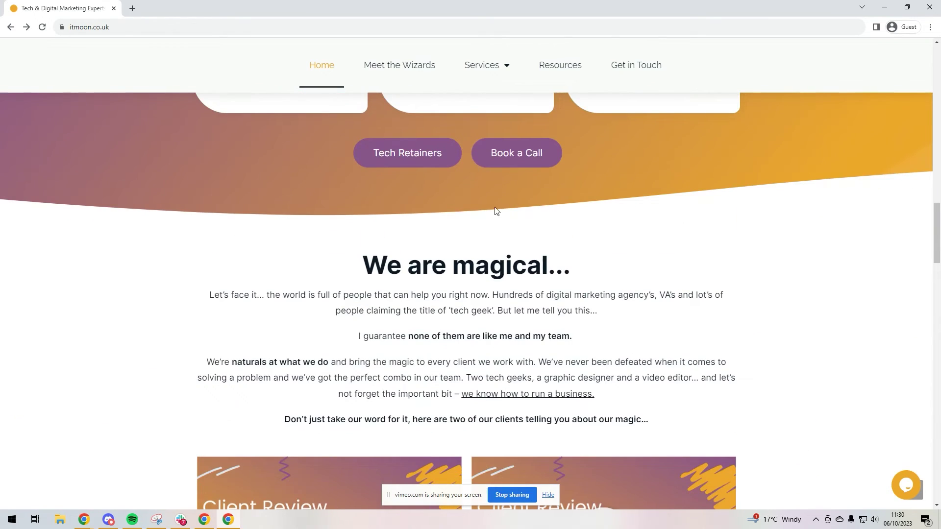
pyautogui.scroll(-15, 495, 211)
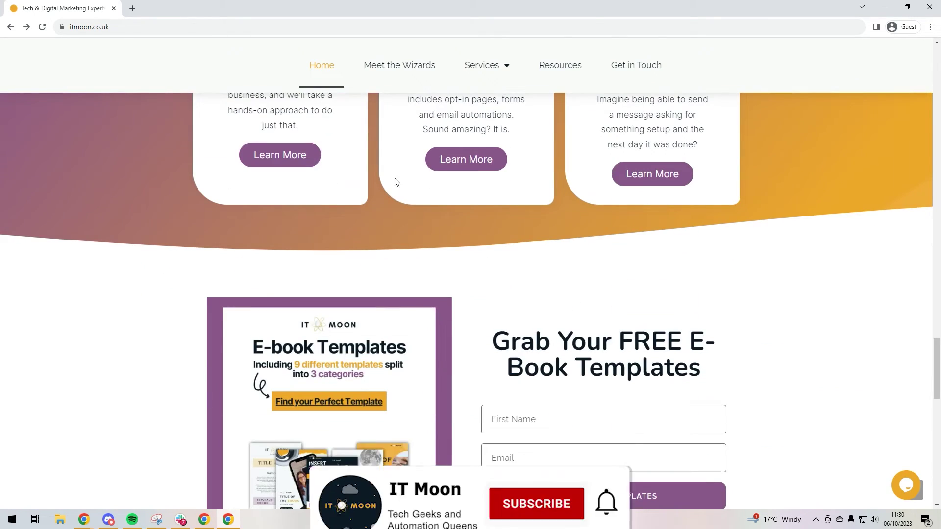
pyautogui.click(300, 155)
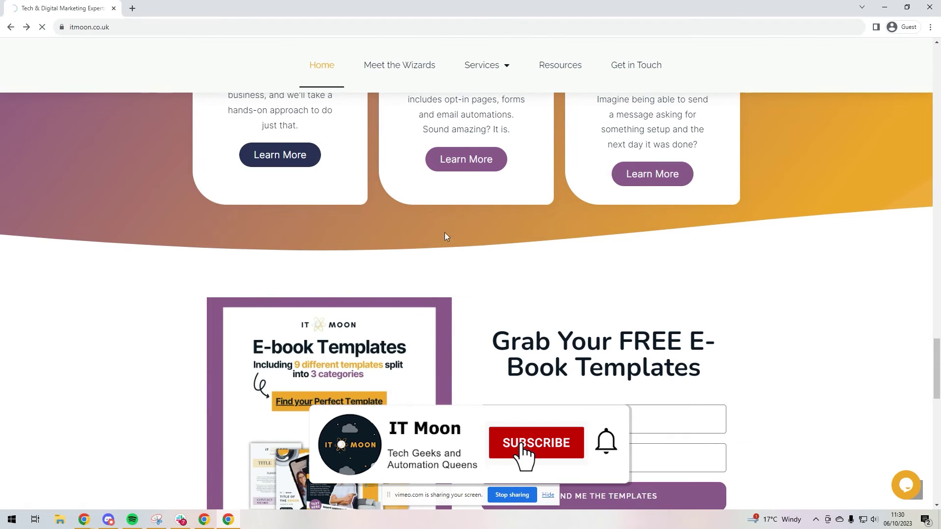
pyautogui.scroll(-10, 466, 211)
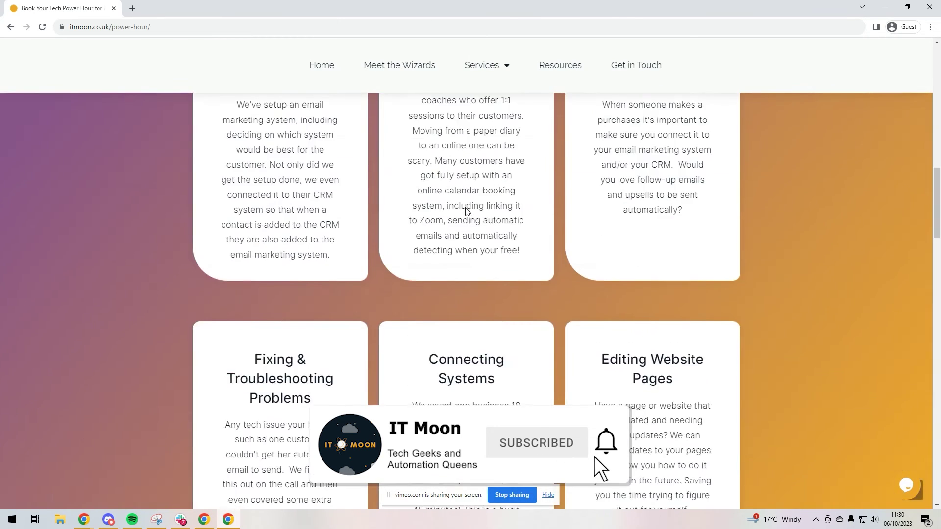
pyautogui.scroll(-8, 466, 211)
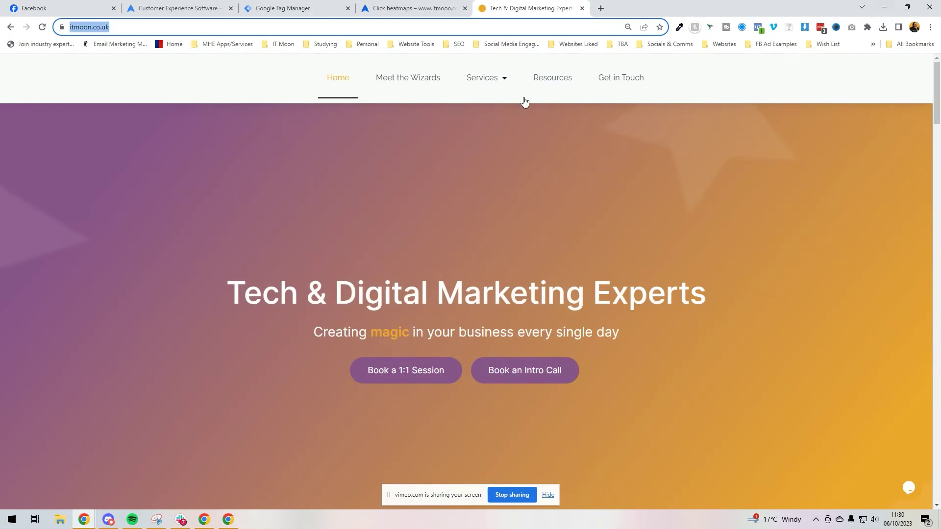
pyautogui.click(412, 8)
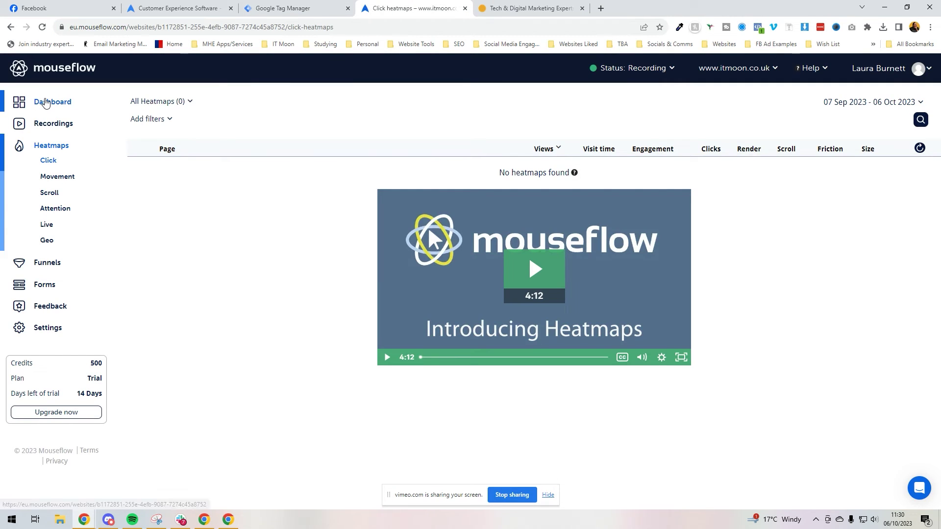
# Open Recordings and filter them to United Kingdom visitors, showing one 3-page, 20.0s session.
pyautogui.click(46, 102)
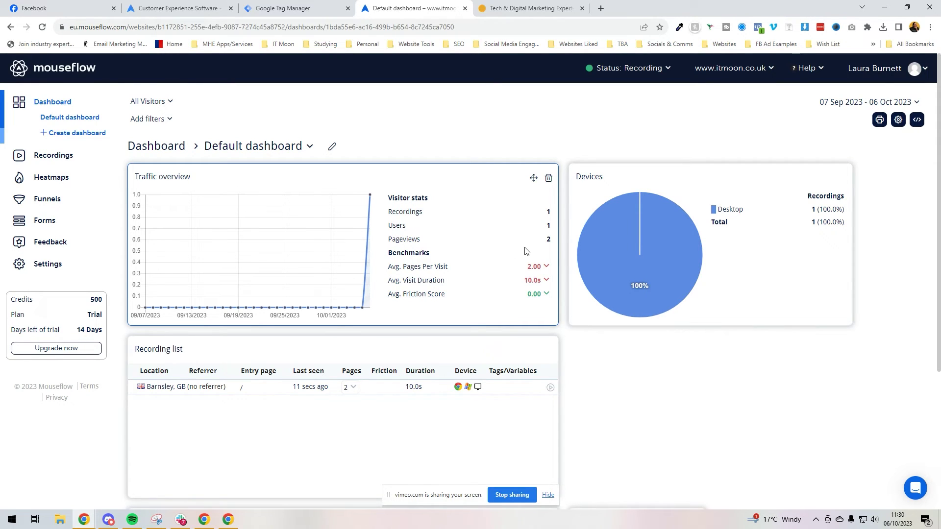
pyautogui.click(59, 161)
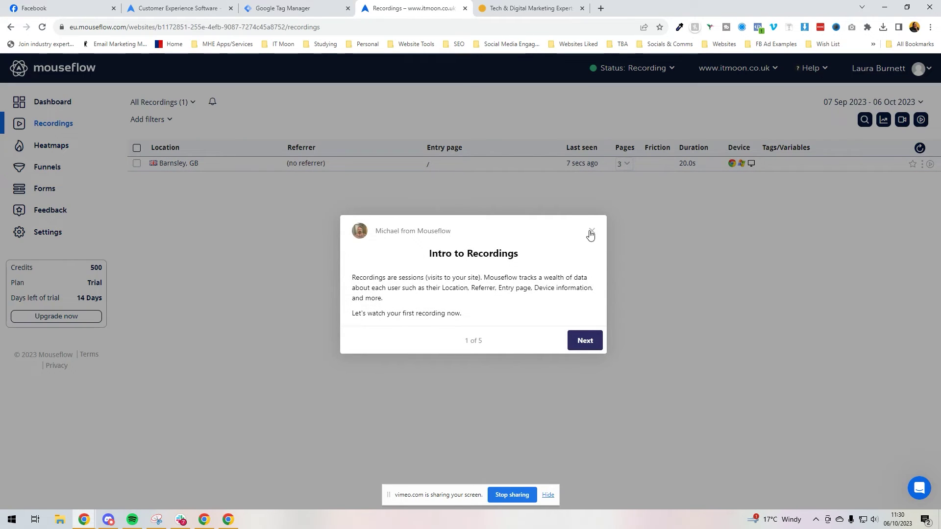
pyautogui.click(592, 231)
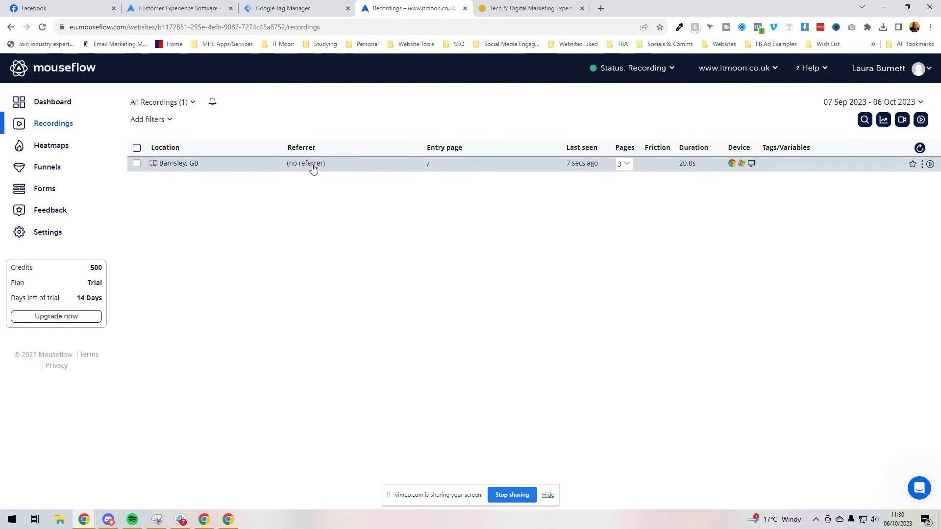
pyautogui.click(154, 163)
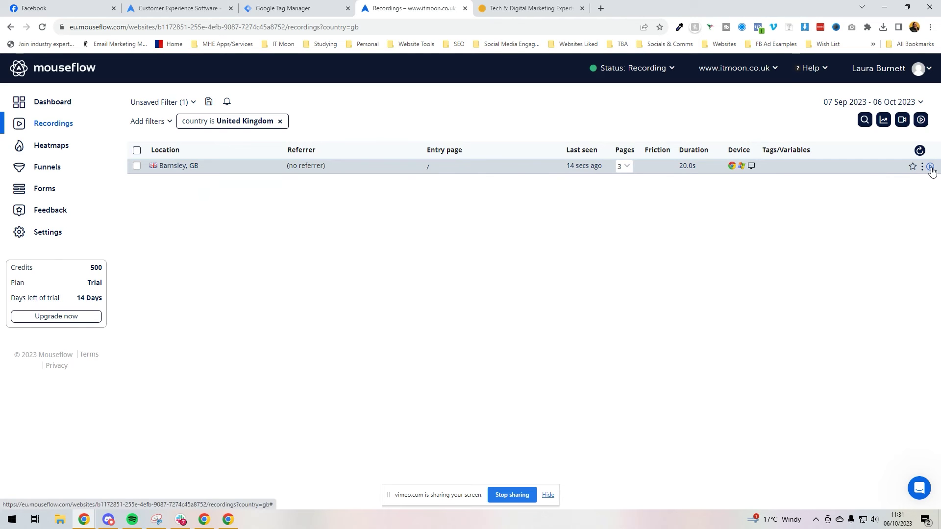
pyautogui.click(930, 167)
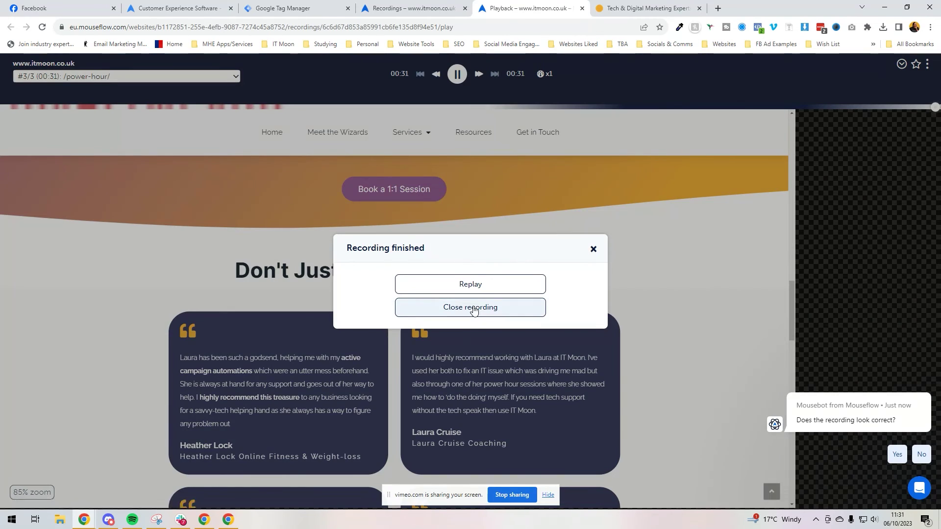
pyautogui.click(471, 307)
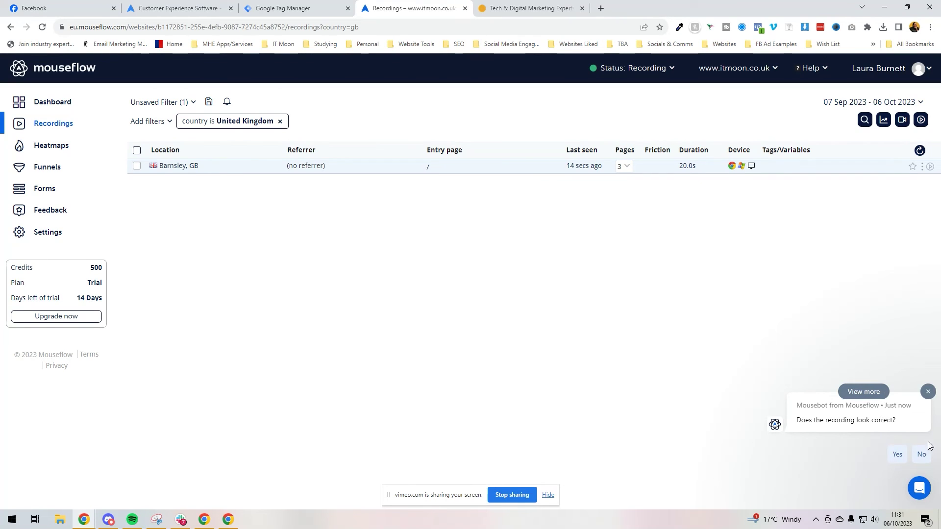
pyautogui.click(927, 391)
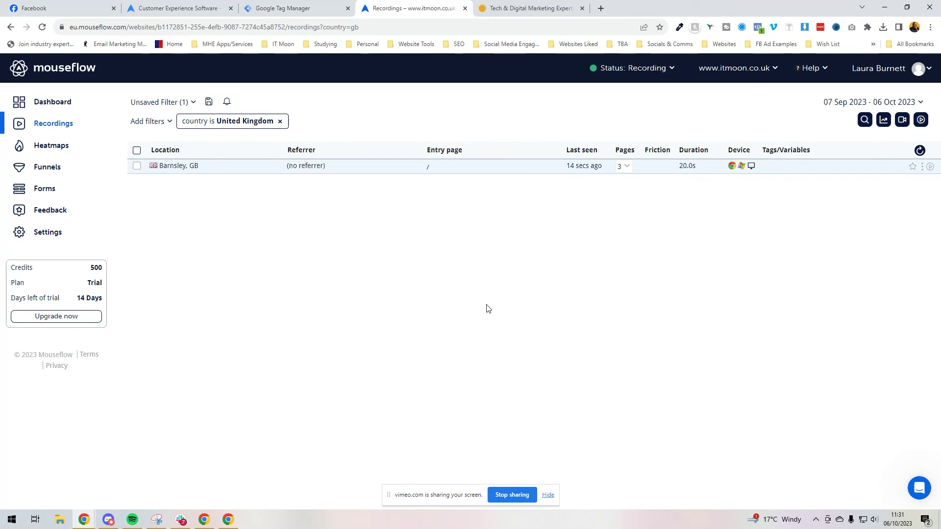
# Open the '/' click heatmap and check the Book a 1:1 Session link's click statistics.
pyautogui.click(63, 143)
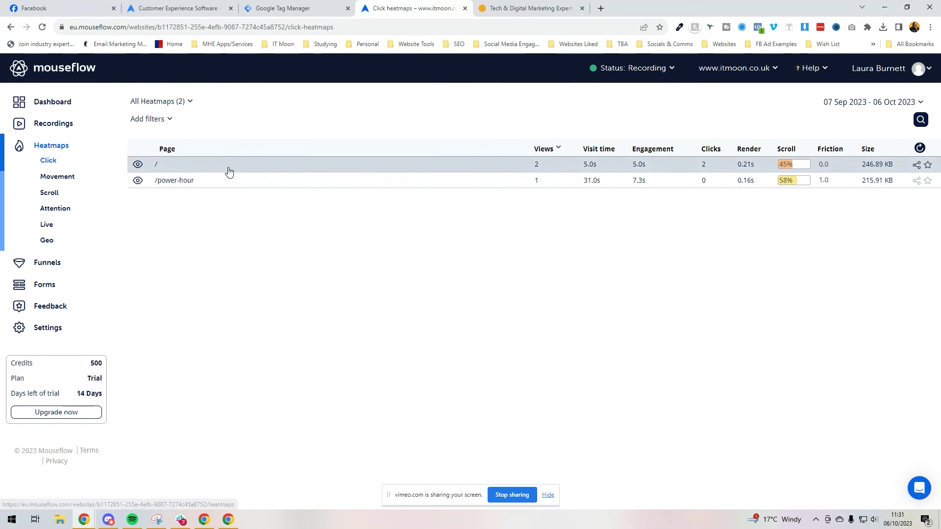
pyautogui.click(137, 165)
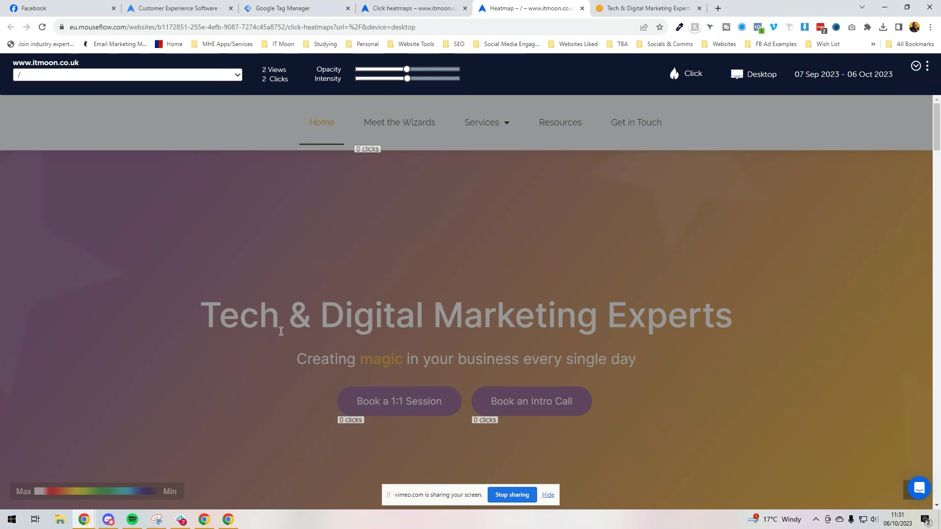
pyautogui.scroll(-2, 312, 240)
pyautogui.click(351, 340)
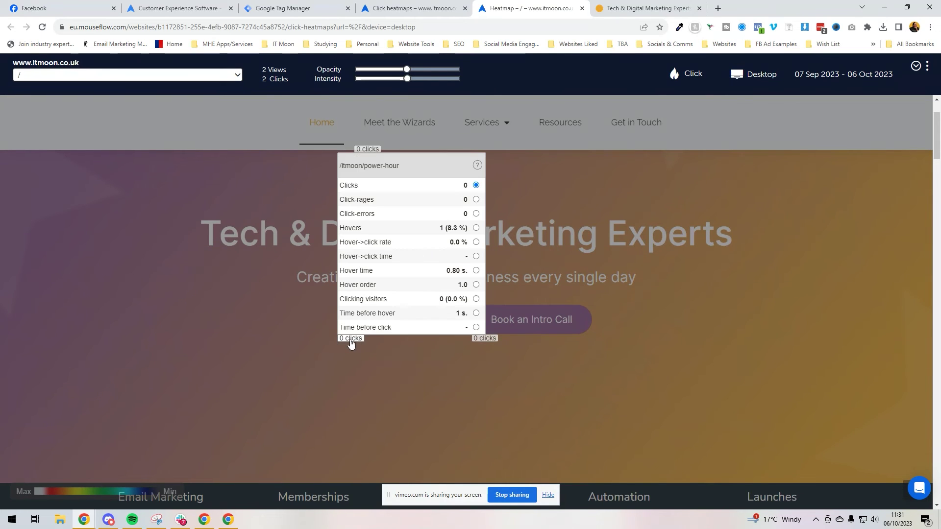
pyautogui.click(431, 372)
# Scroll through the home page heatmap, then expand /power-hour's metrics: 1 view, 31.0s, 58% scroll.
pyautogui.scroll(-15, 430, 372)
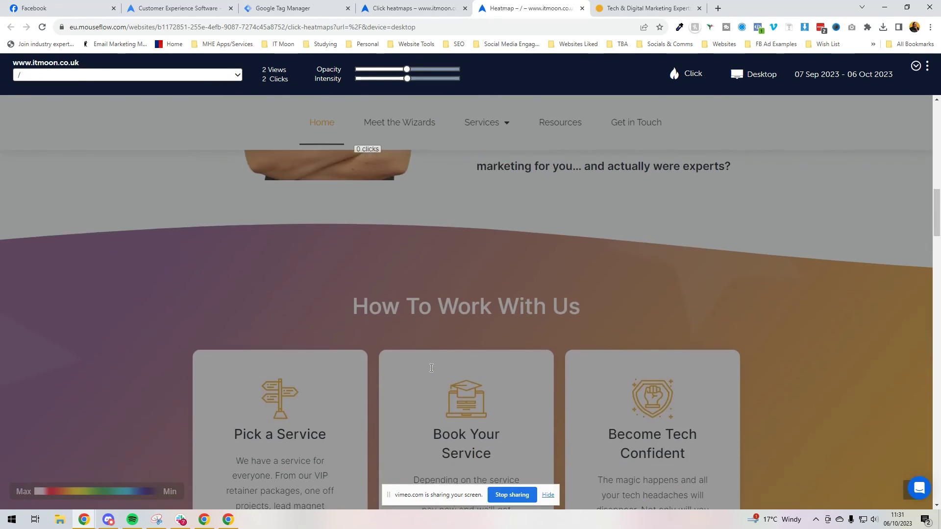
pyautogui.scroll(-10, 431, 372)
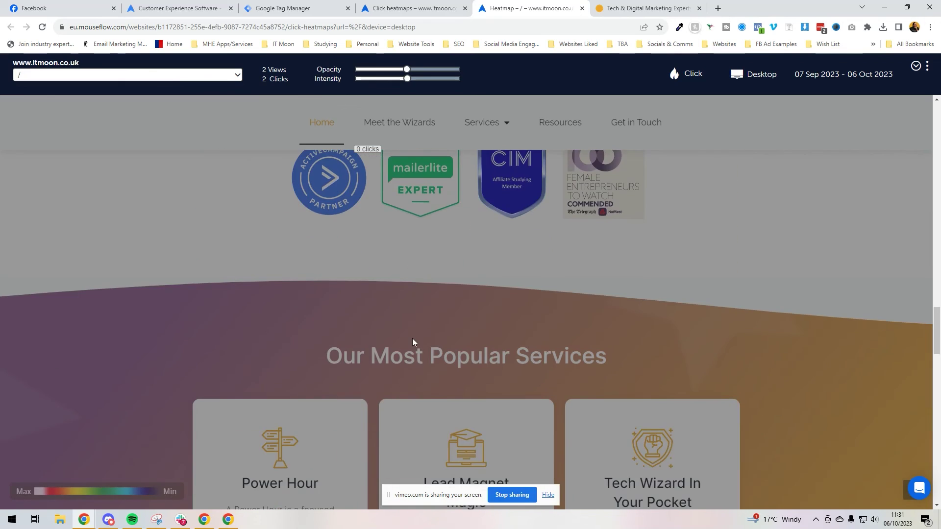
pyautogui.scroll(-4, 411, 328)
pyautogui.scroll(15, 411, 326)
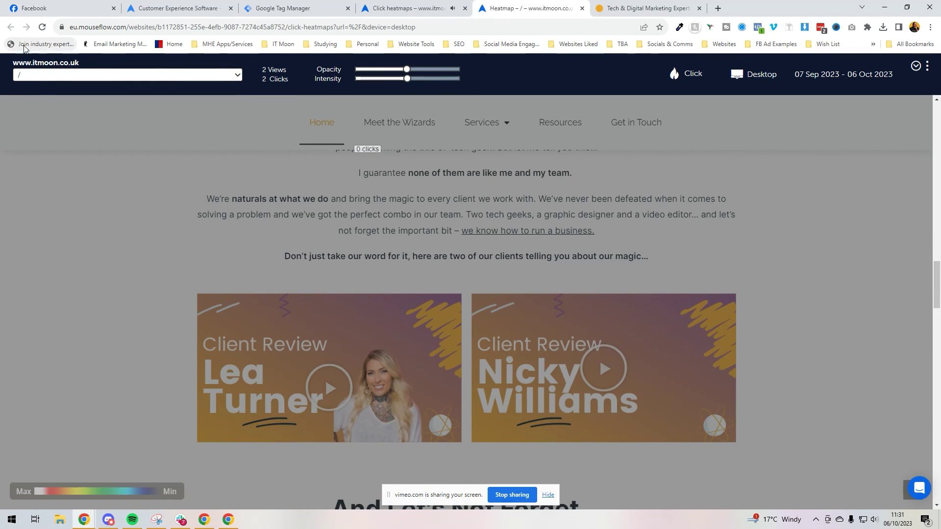
pyautogui.scroll(5, 529, 253)
pyautogui.scroll(5, 529, 252)
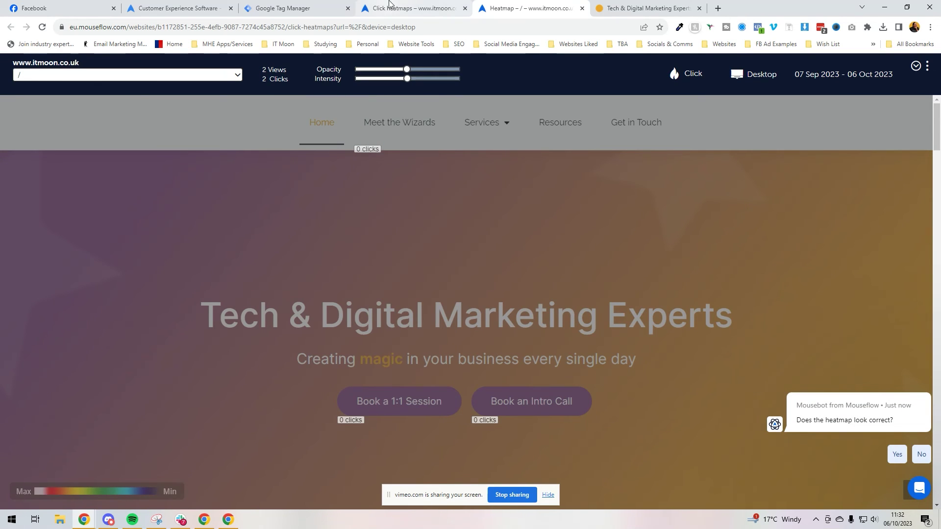
pyautogui.click(390, 9)
pyautogui.click(184, 181)
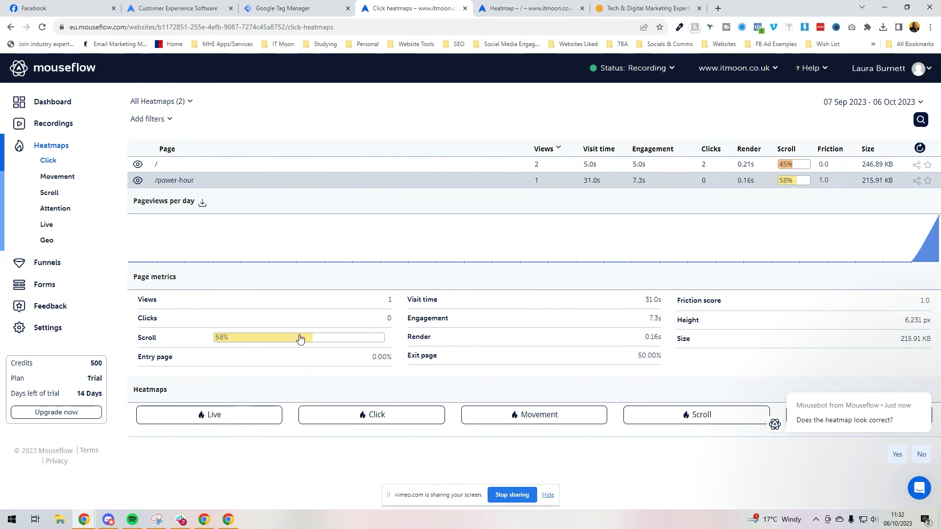
# Scroll through the /power-hour movement heatmap, then return to Tag Manager's Version 5 details.
pyautogui.click(539, 416)
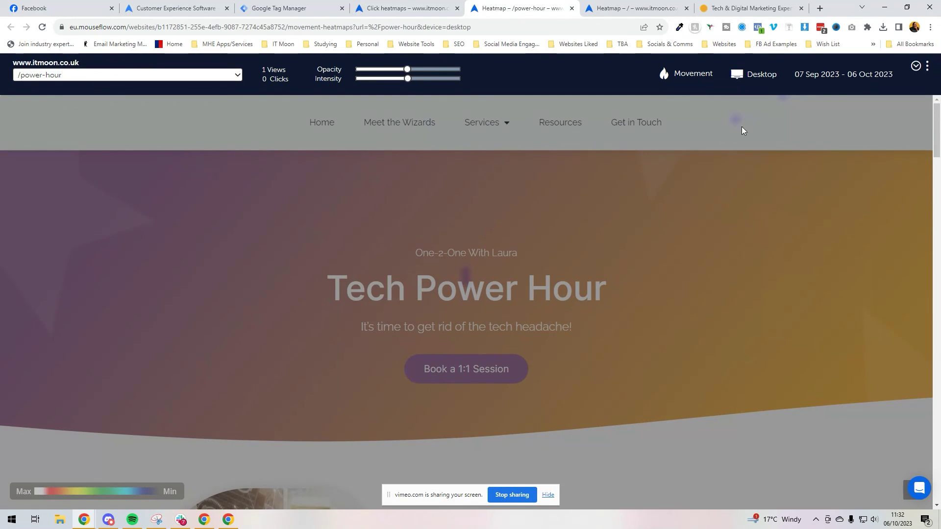
pyautogui.scroll(-10, 493, 237)
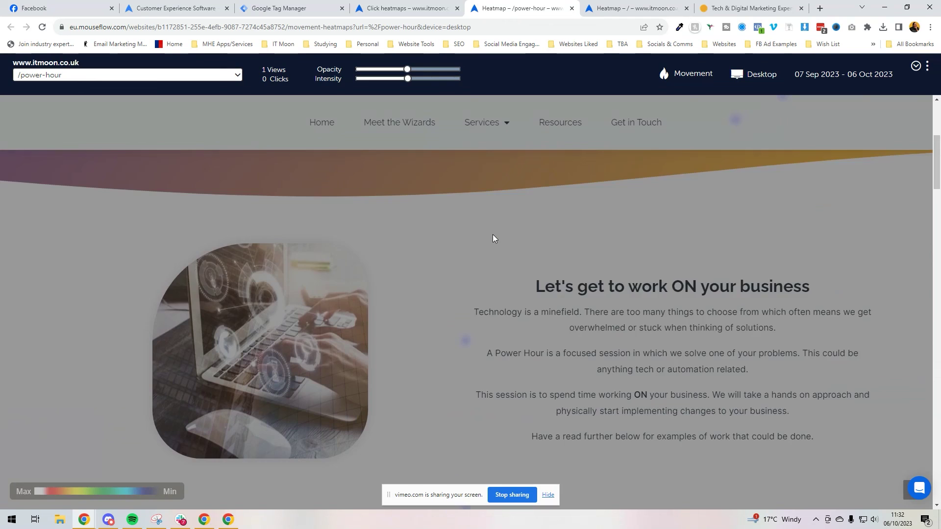
pyautogui.scroll(-20, 18, 321)
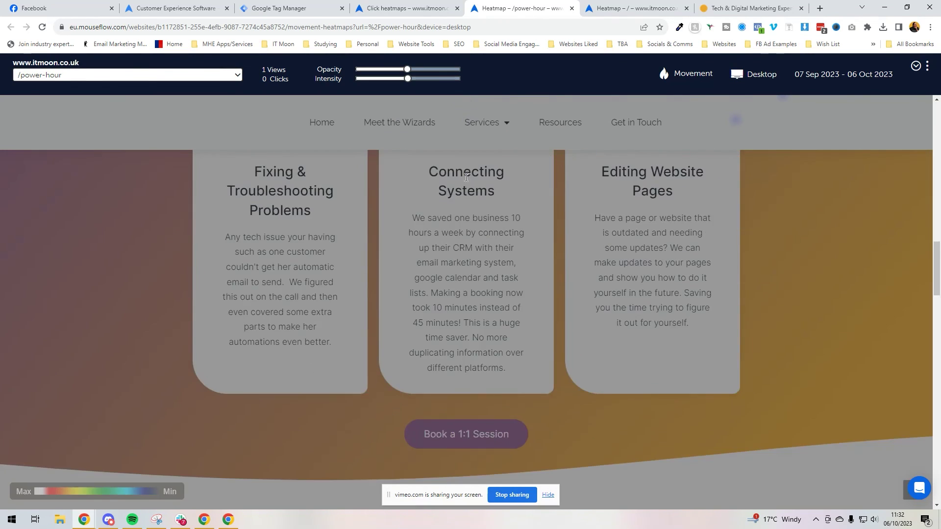
pyautogui.scroll(-5, 18, 321)
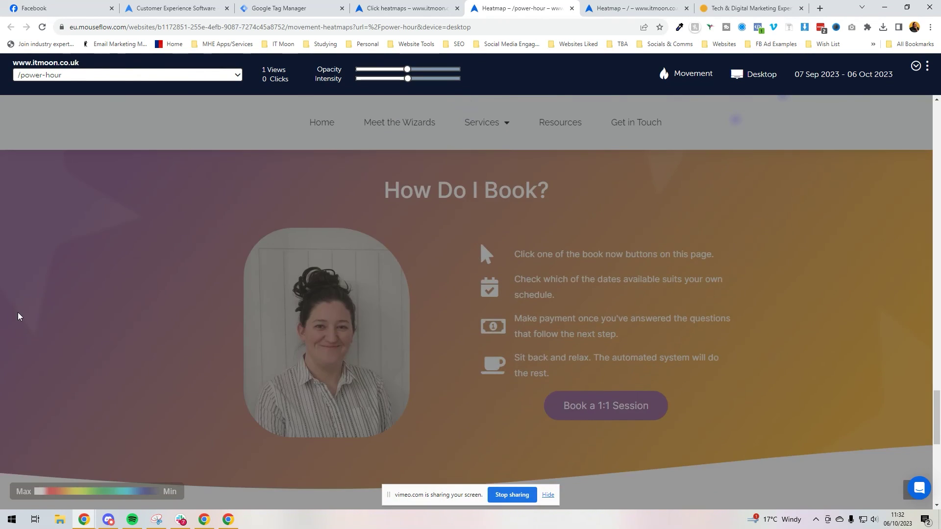
pyautogui.scroll(20, 19, 316)
pyautogui.scroll(5, 19, 311)
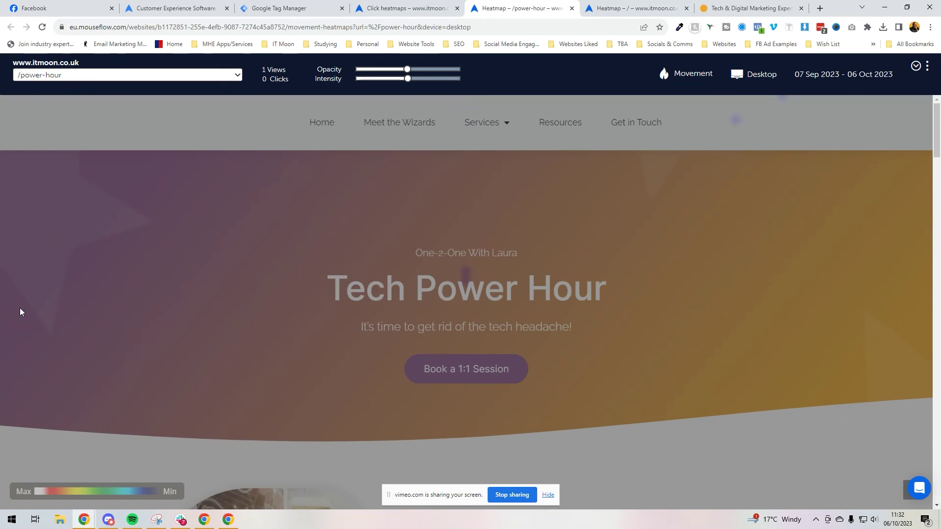
pyautogui.click(289, 8)
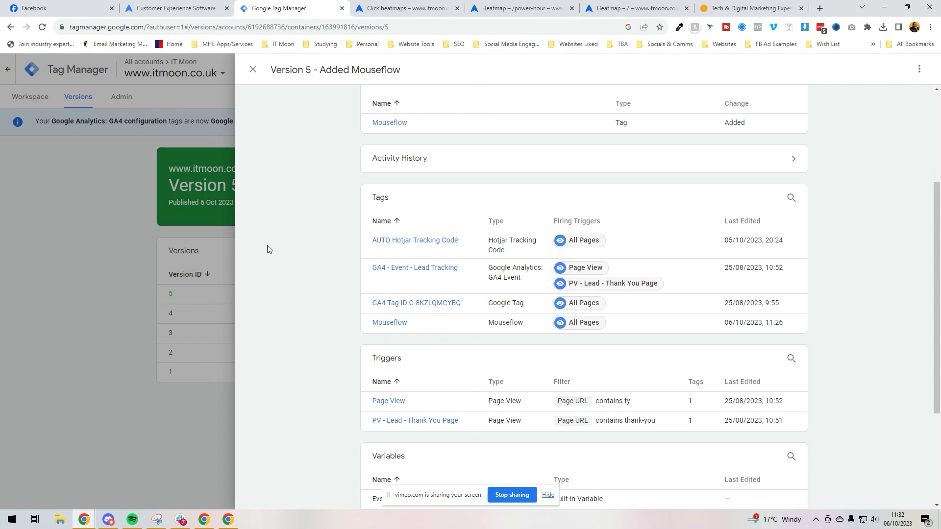